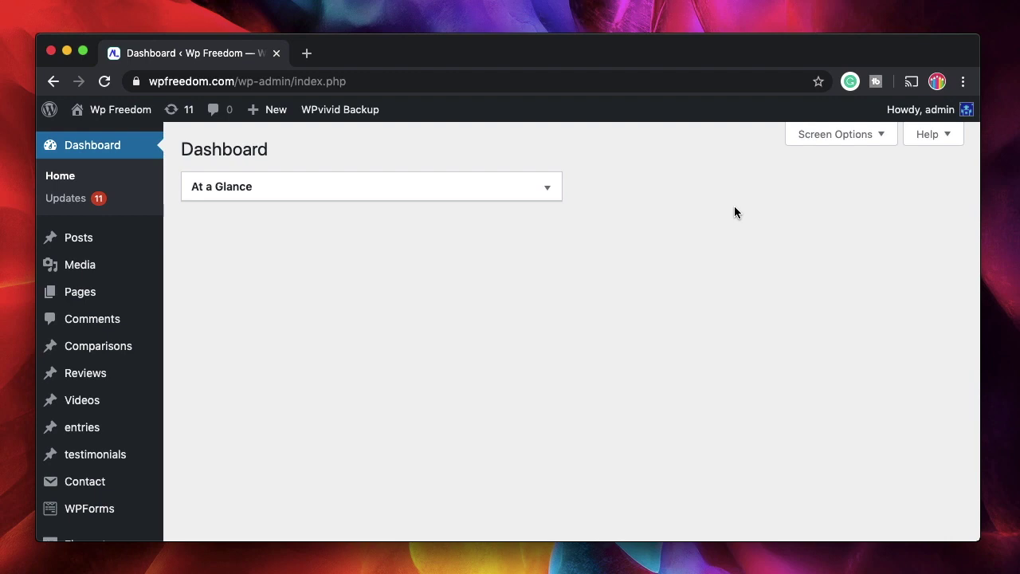
Step: Open the WPvivid Backup plugin page and dismiss the rating and backup-completed notices
scroll(600, 329, "down", 5)
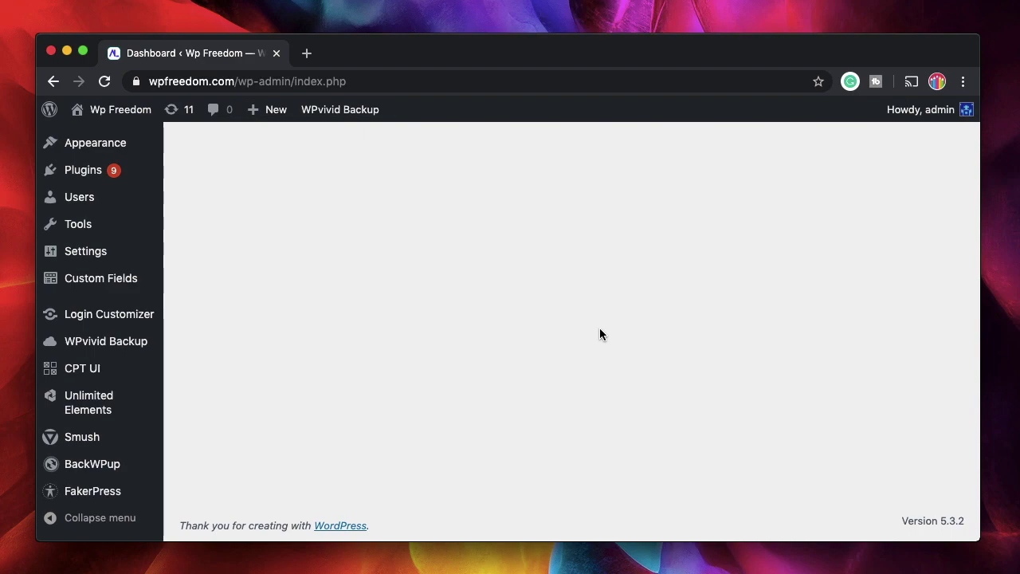
scroll(599, 334, "up", 5)
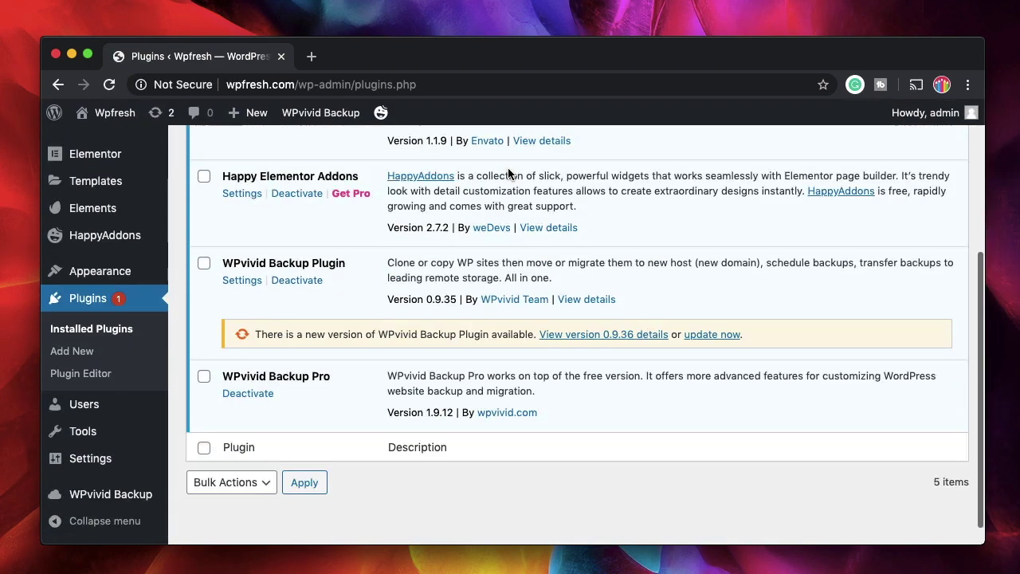
scroll(453, 464, "down", 2)
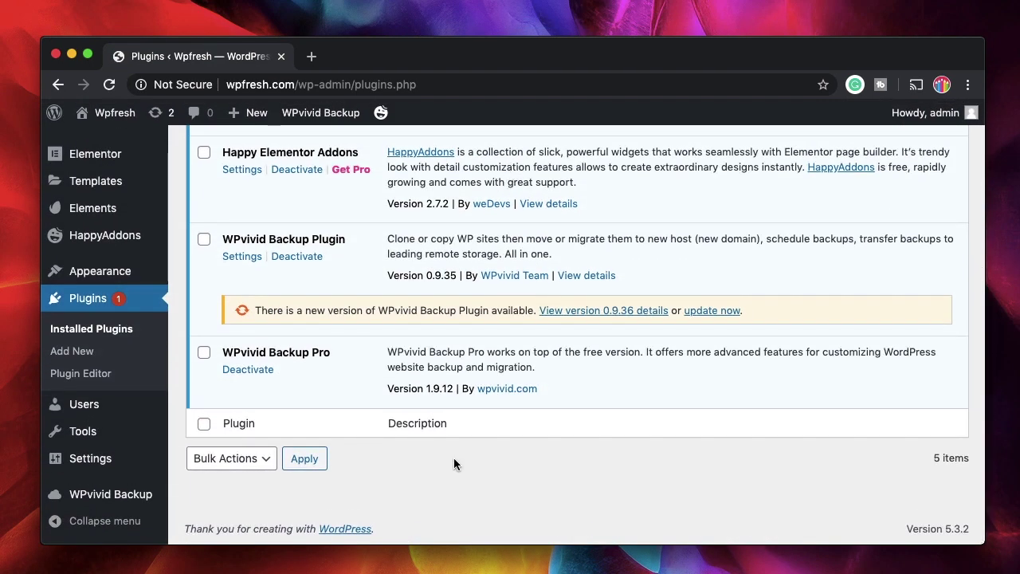
left_click(138, 498)
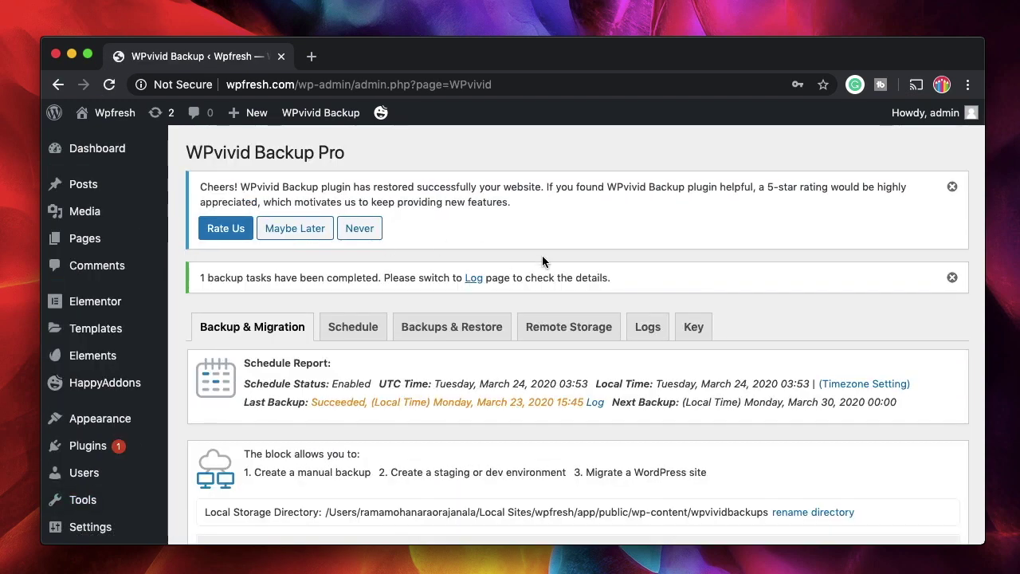
left_click(953, 189)
left_click(952, 188)
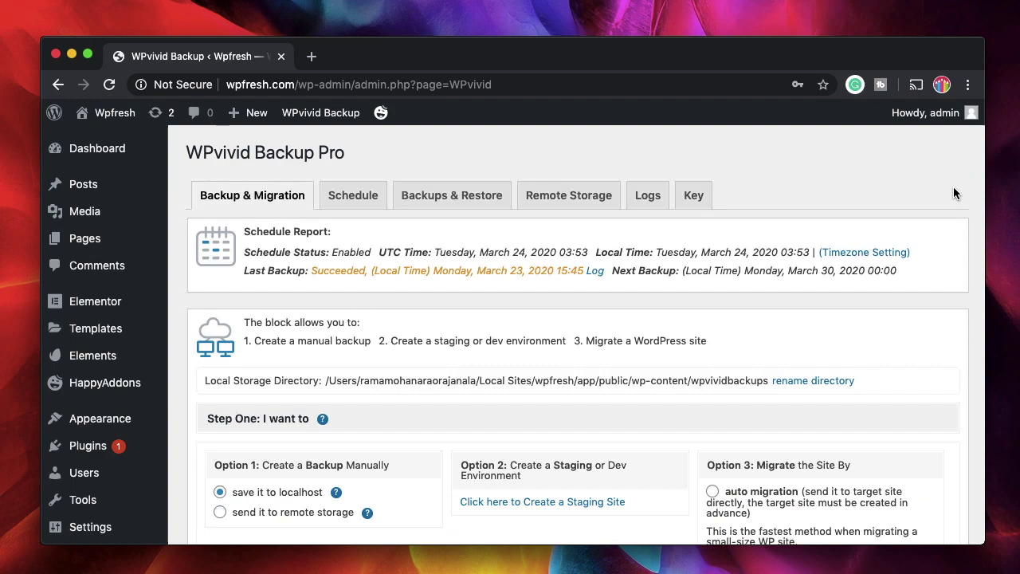
scroll(555, 239, "down", 10)
scroll(112, 327, "up", 5)
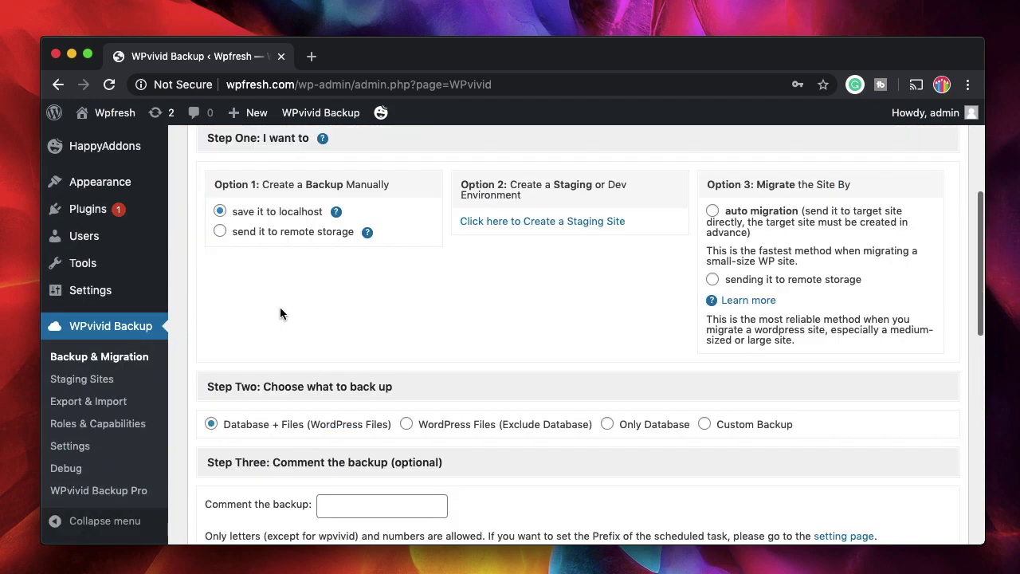
Step: Go to the Staging Sites page showing the existing stagingwp site
left_click(77, 381)
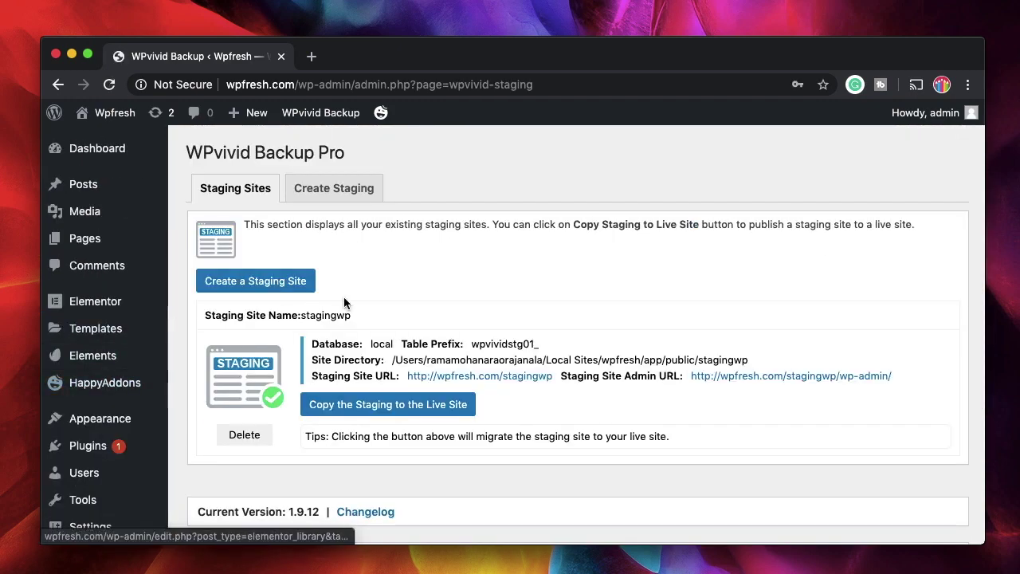
scroll(334, 311, "down", 2)
scroll(349, 227, "up", 2)
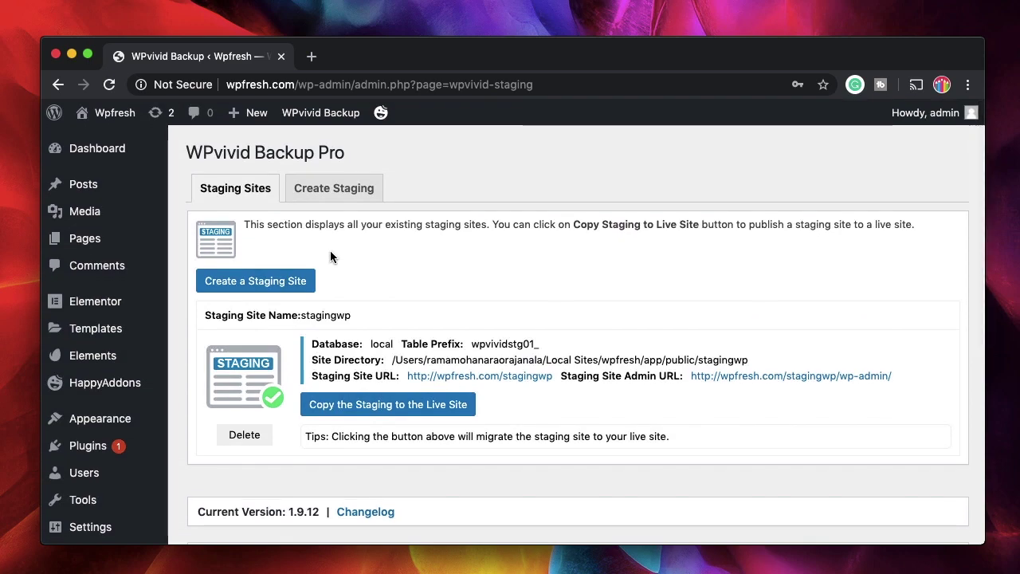
scroll(335, 258, "down", 7)
left_click(122, 333)
scroll(376, 249, "down", 5)
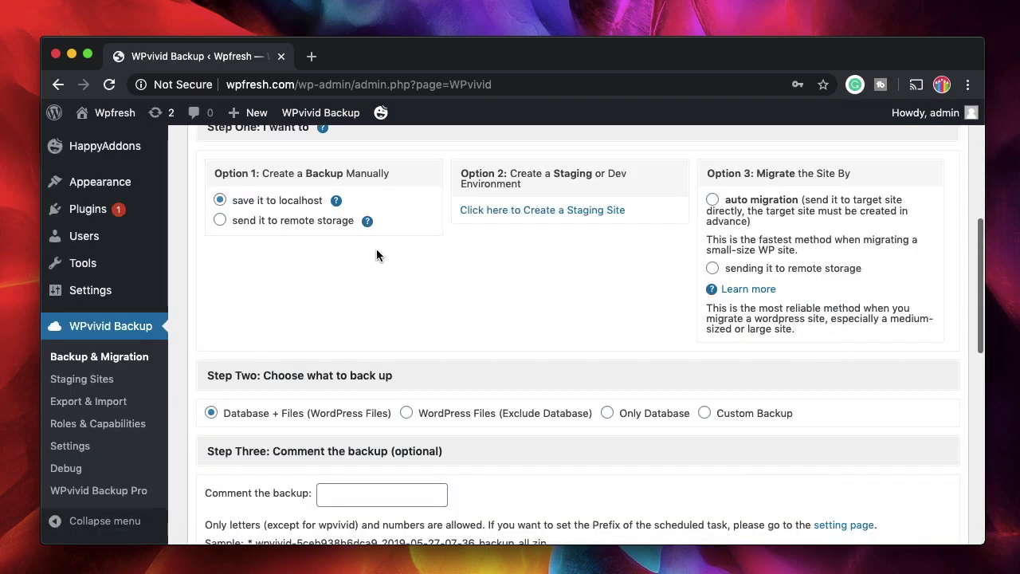
left_click(495, 211)
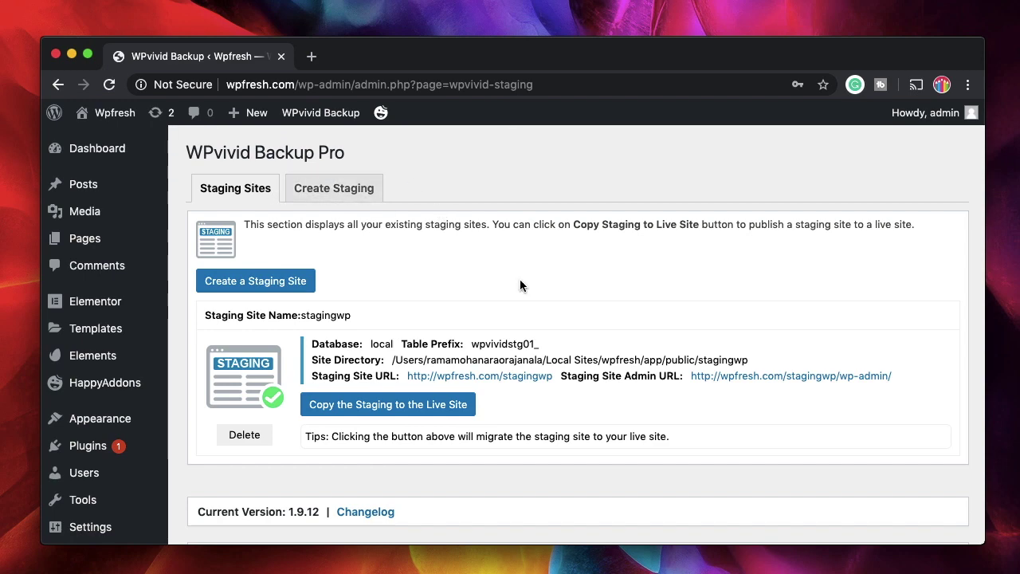
Step: Delete the stagingwp staging site and confirm the deletion
scroll(520, 280, "down", 4)
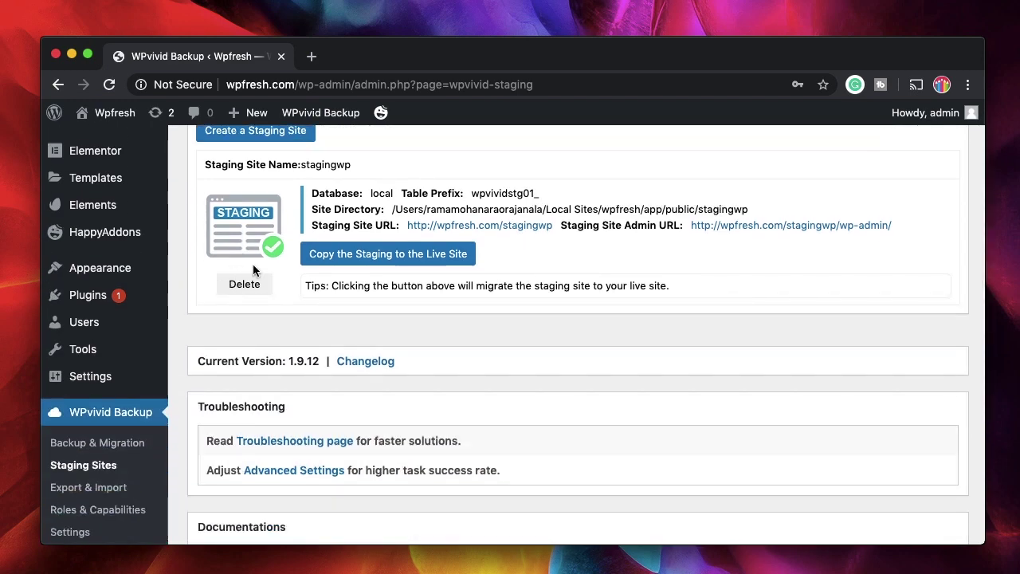
left_click(251, 287)
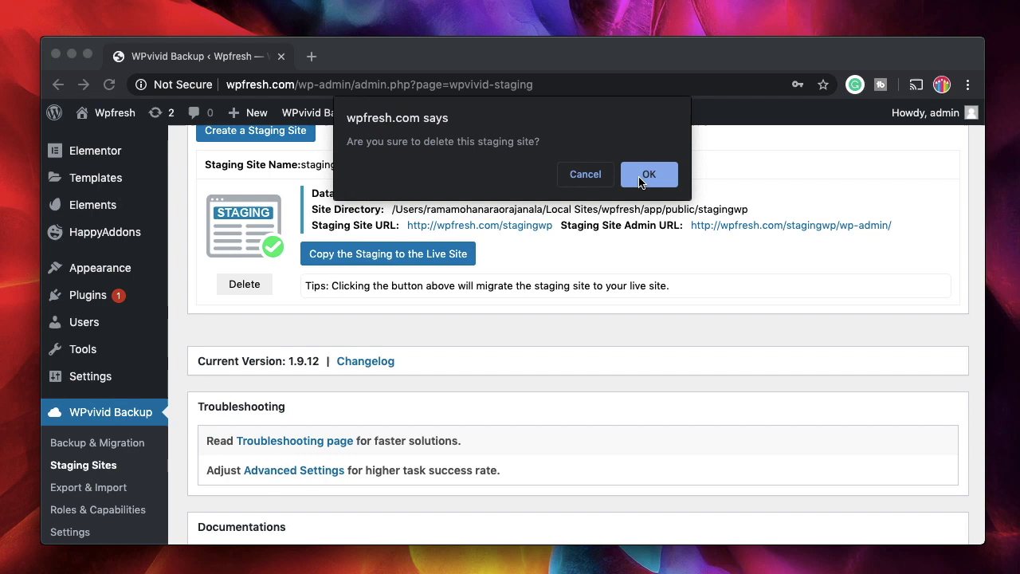
left_click(648, 176)
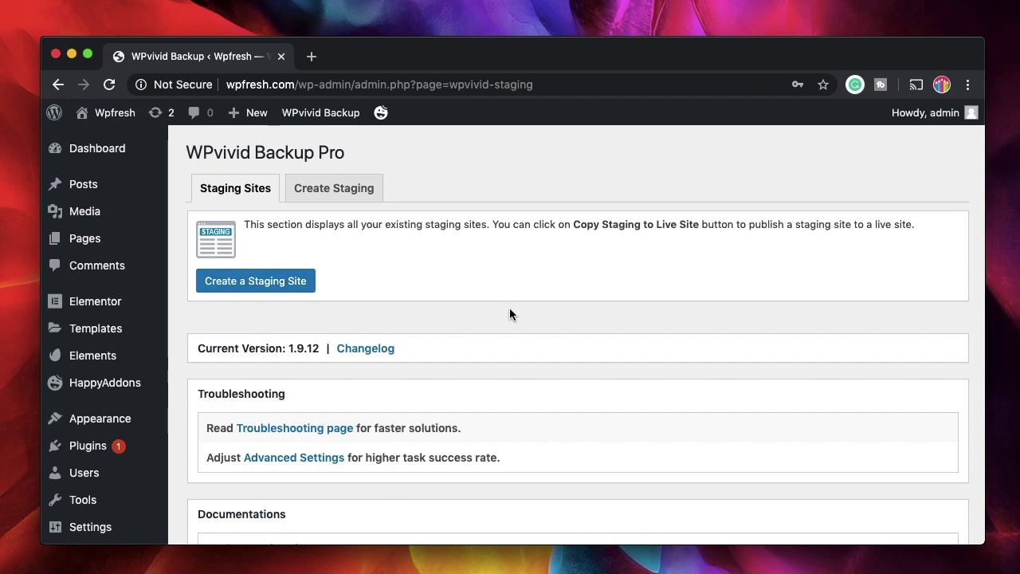
Step: Start a new staging site and rename its folder from mystaging01 to wpawsmstage
left_click(255, 281)
scroll(255, 279, "down", 2)
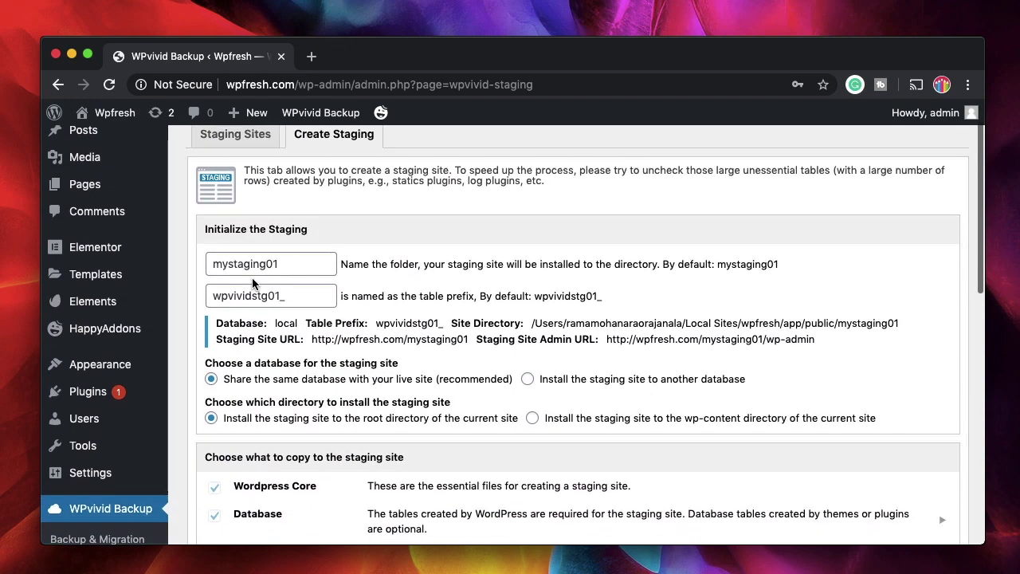
left_click(294, 263)
double_click(297, 265)
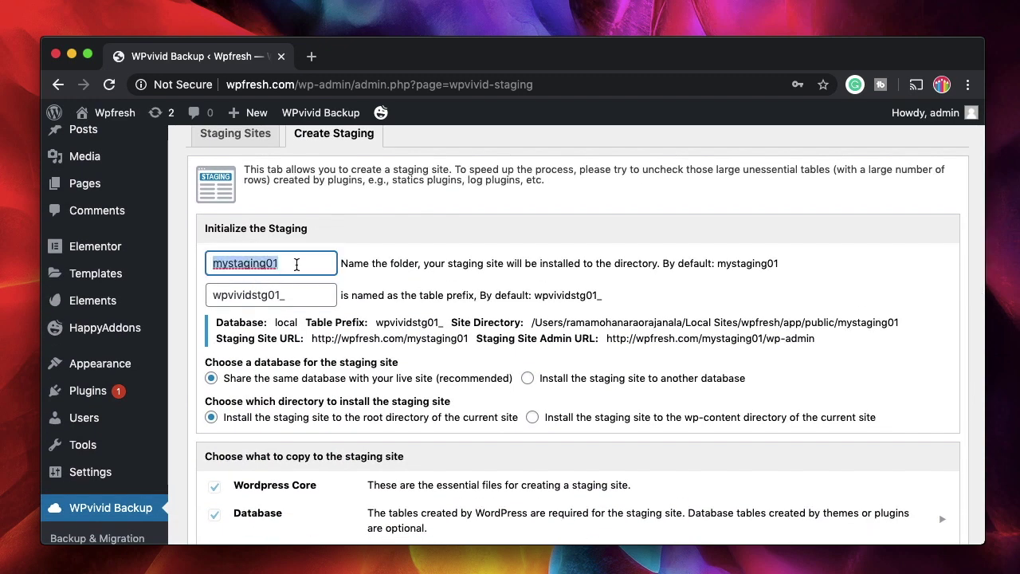
type("wpawsm")
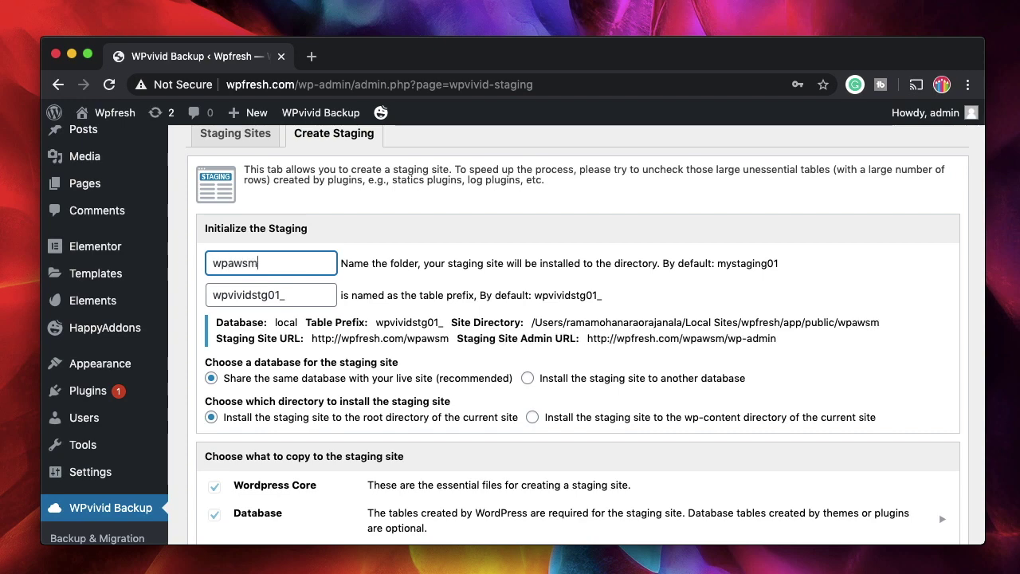
type("stage")
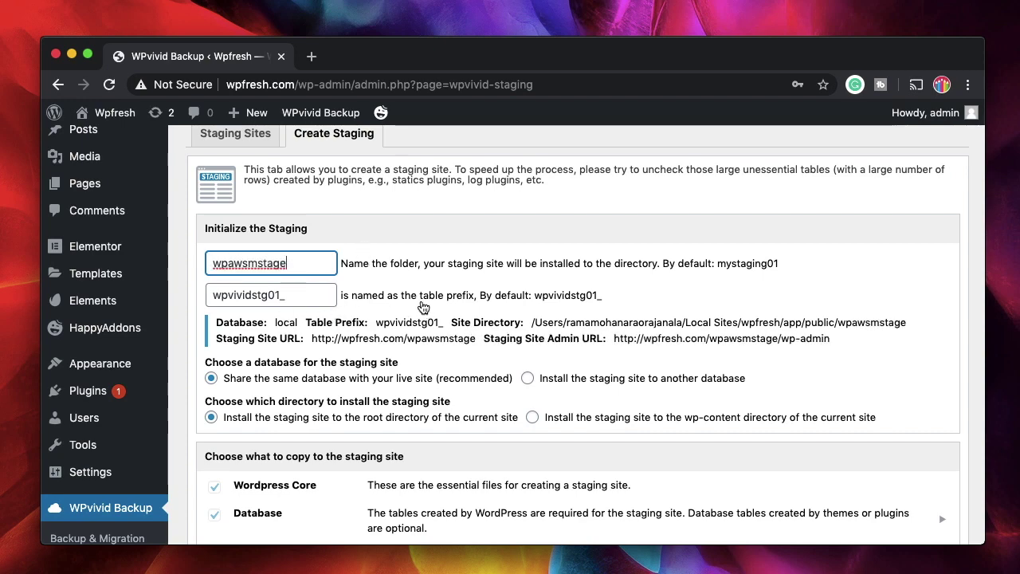
scroll(290, 396, "down", 5)
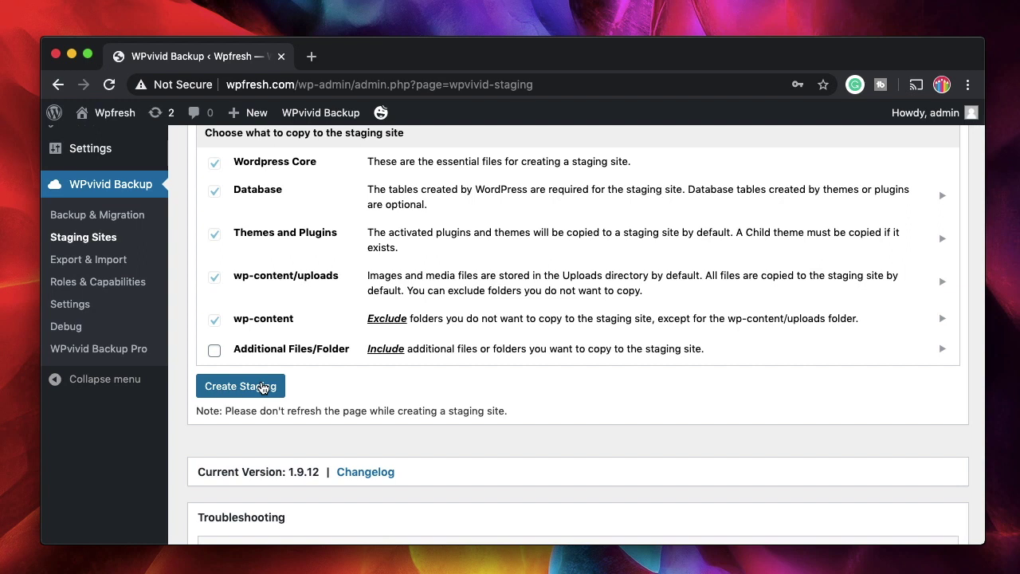
Step: Create the wpawsmstage staging site and wait for the process to finish
left_click(263, 387)
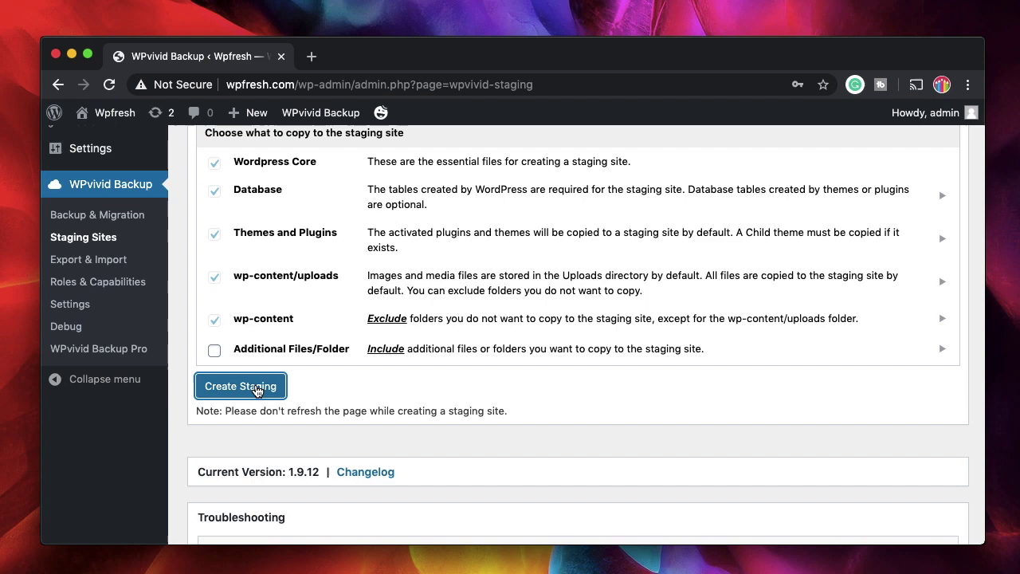
scroll(408, 363, "down", 5)
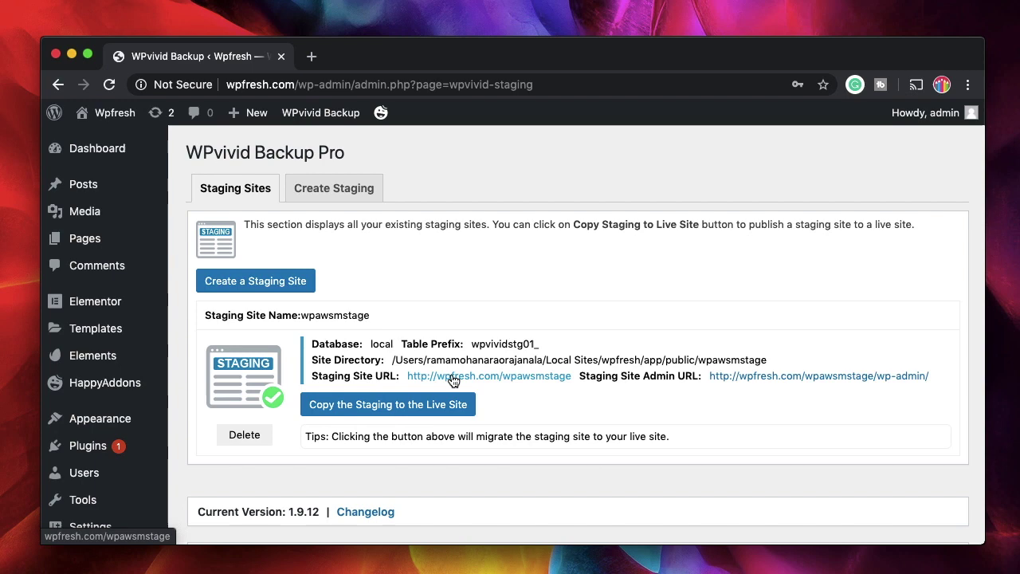
Step: Log into the wpawsmstage staging site's admin dashboard in a second tab using the saved login
left_click(453, 376)
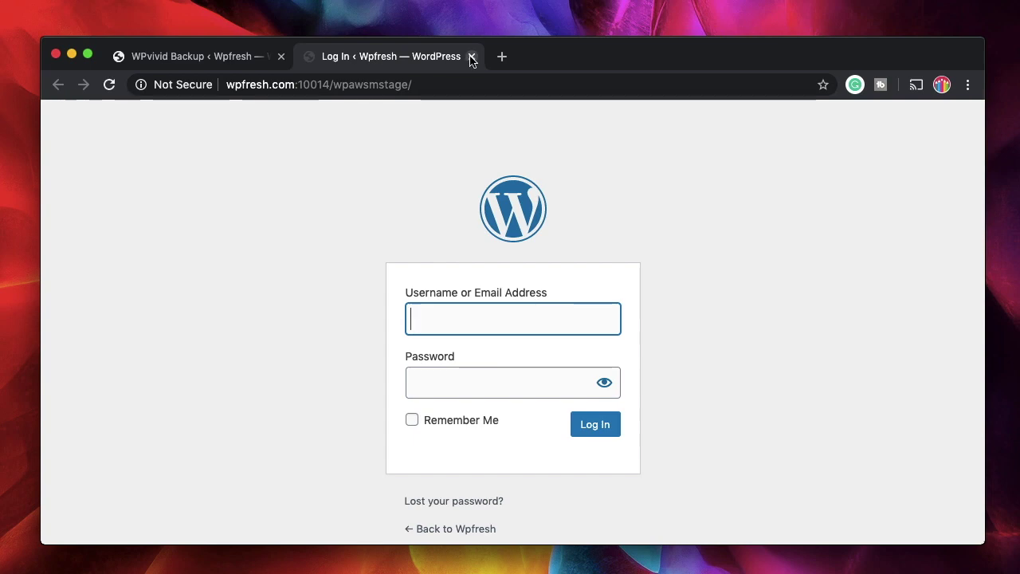
left_click(471, 56)
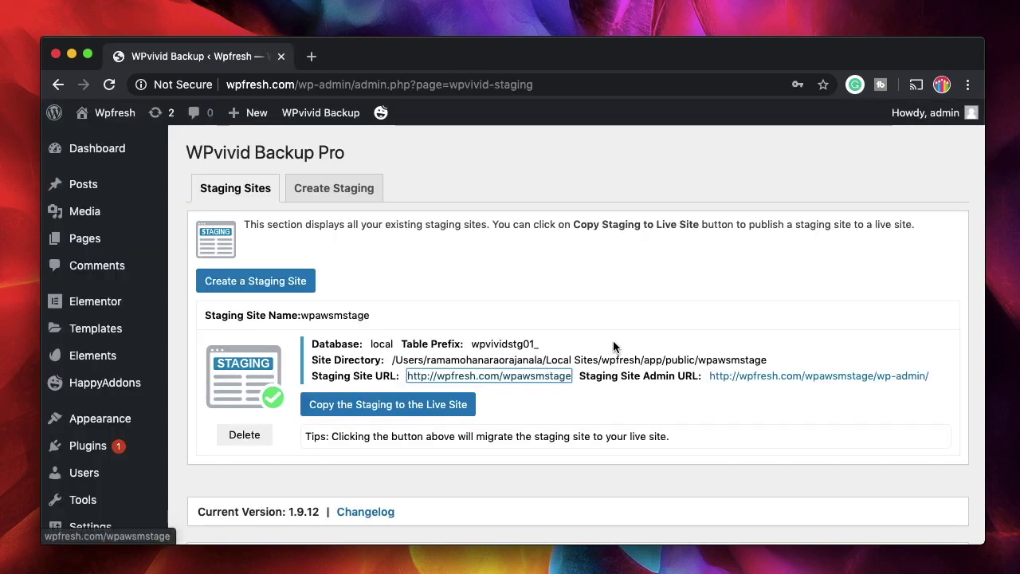
left_click(750, 384)
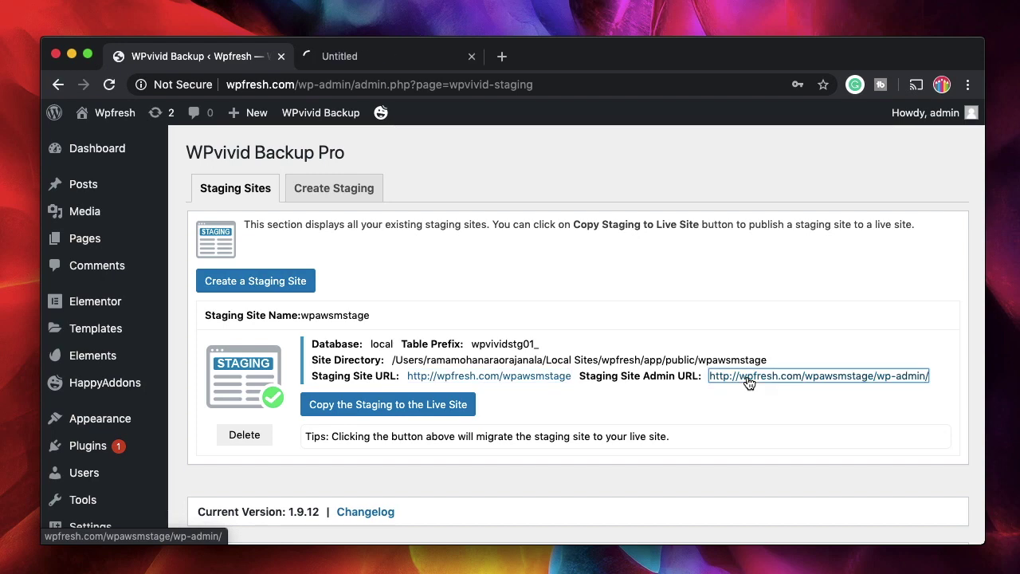
left_click(396, 56)
left_click(471, 321)
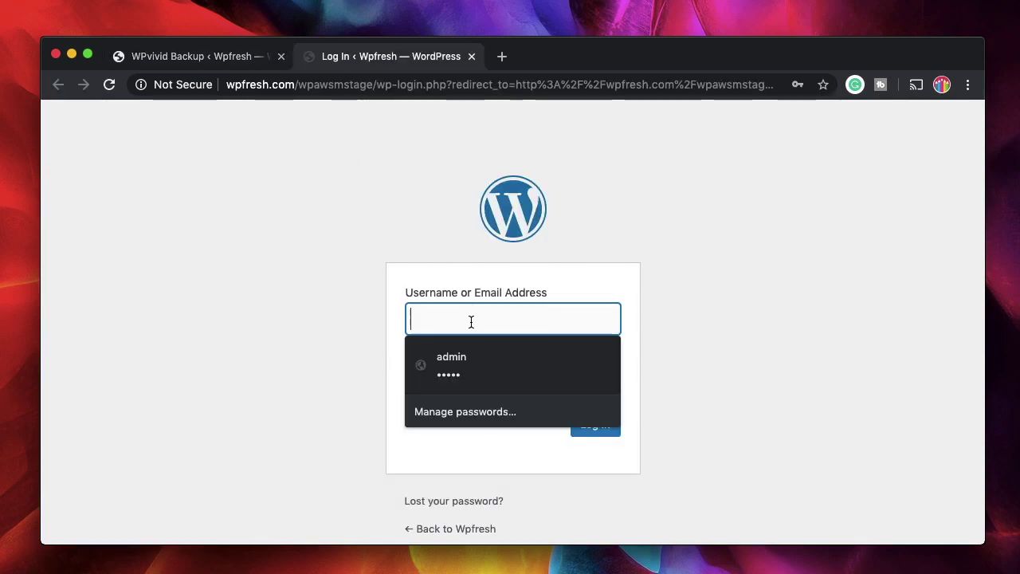
left_click(475, 369)
left_click(595, 425)
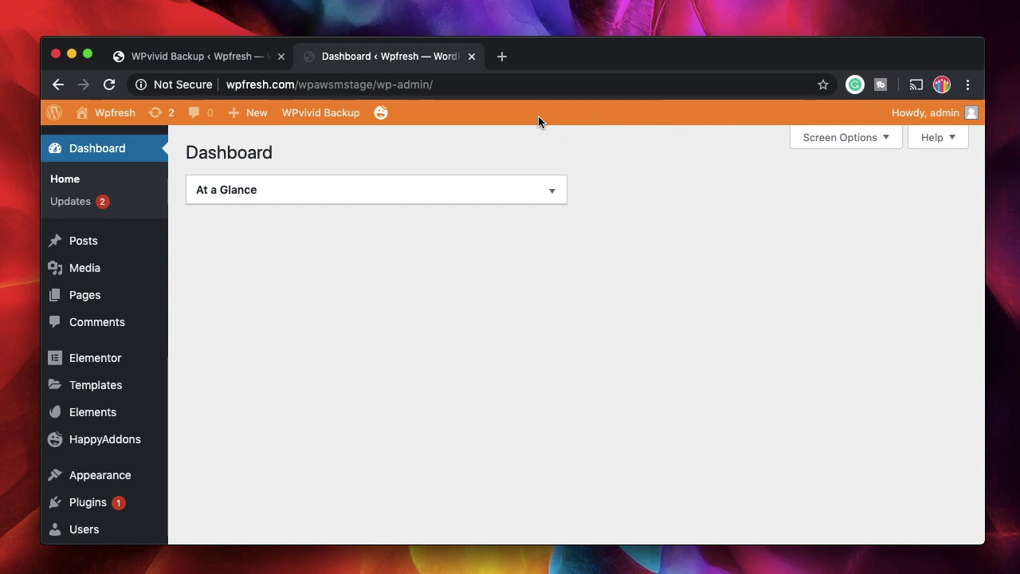
Step: Return to the live site tab and view its five installed plugins
scroll(455, 303, "down", 2)
left_click(177, 65)
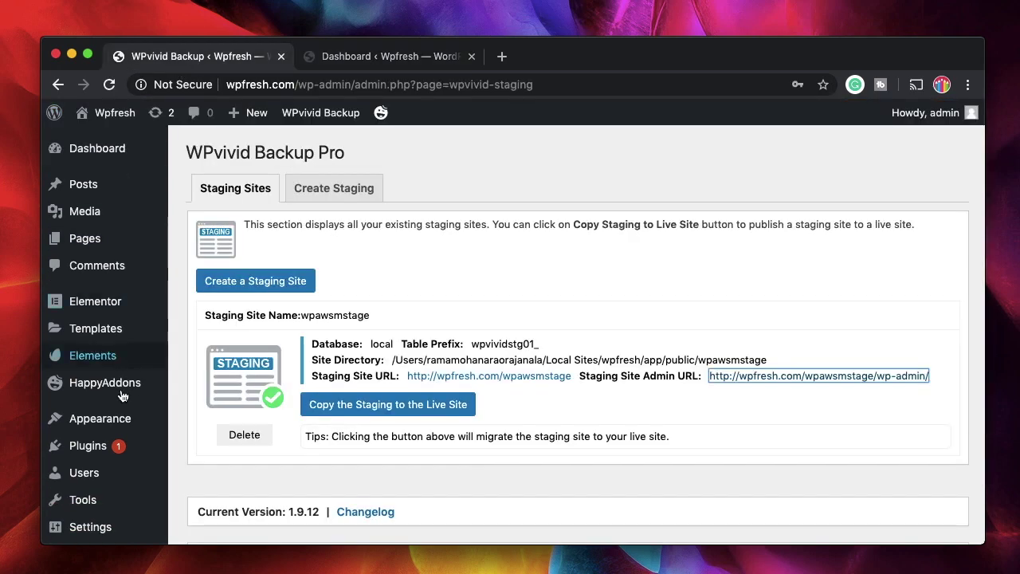
left_click(180, 451)
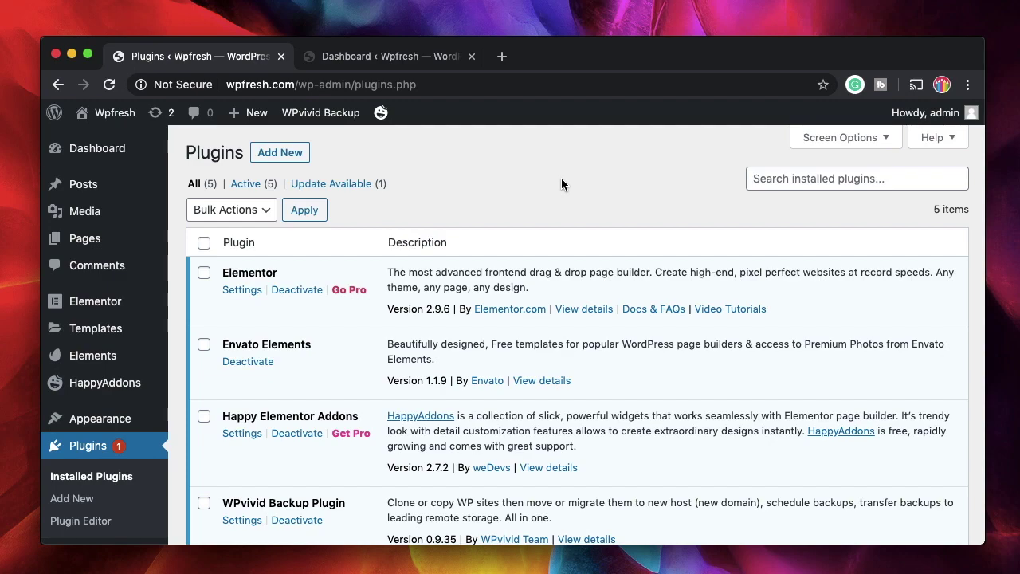
scroll(561, 184, "down", 5)
scroll(328, 207, "up", 5)
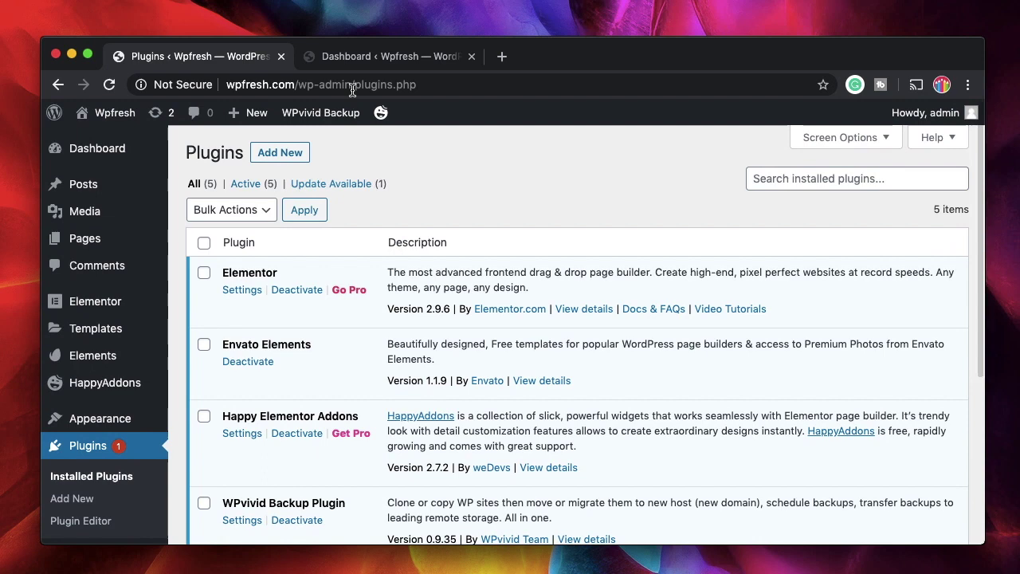
Step: Update the staging site's WPvivid Backup Plugin from 0.9.35 to 0.9.36
left_click(366, 56)
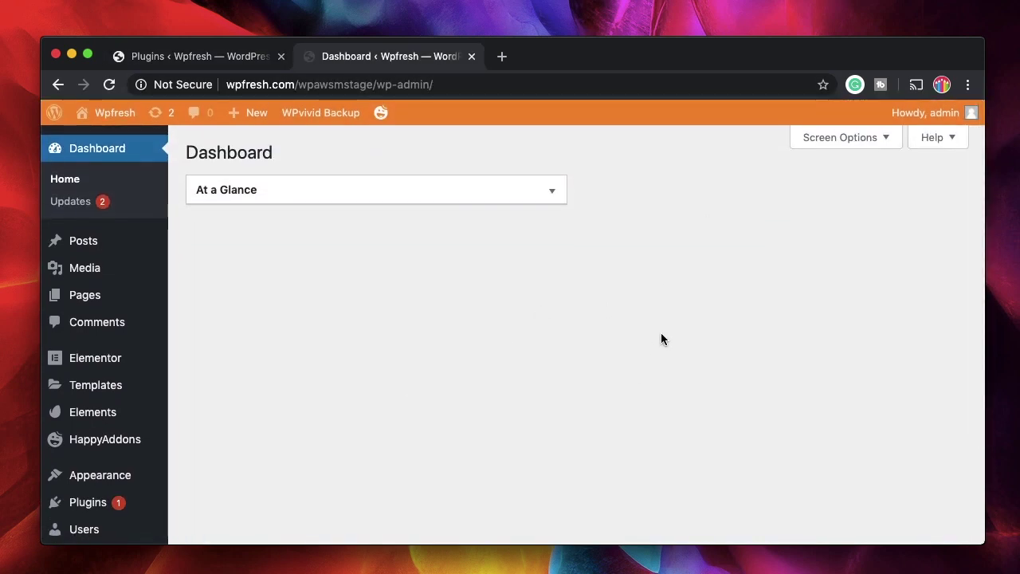
scroll(467, 319, "down", 1)
scroll(387, 388, "up", 1)
scroll(388, 387, "down", 3)
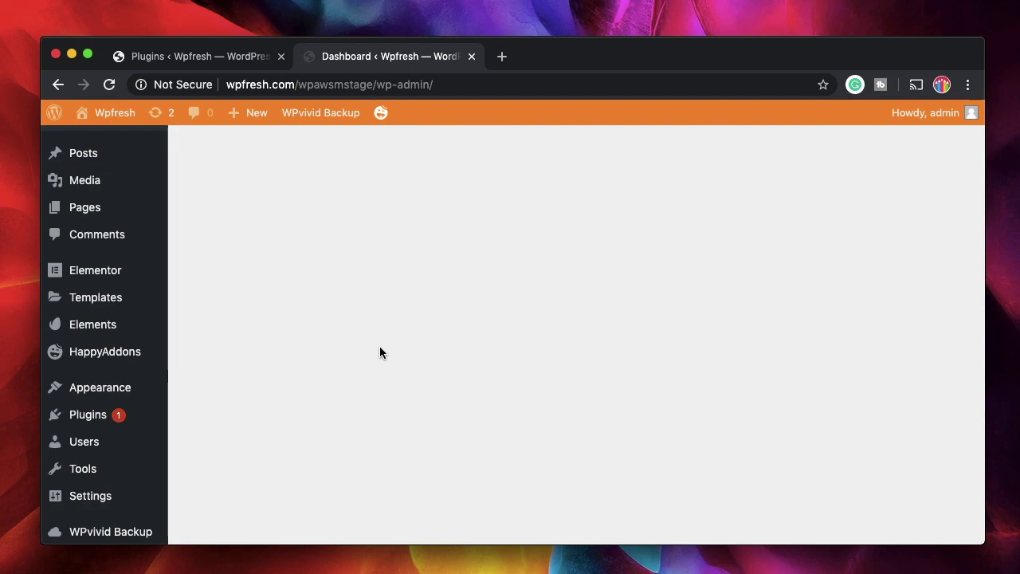
left_click(87, 414)
scroll(356, 429, "down", 5)
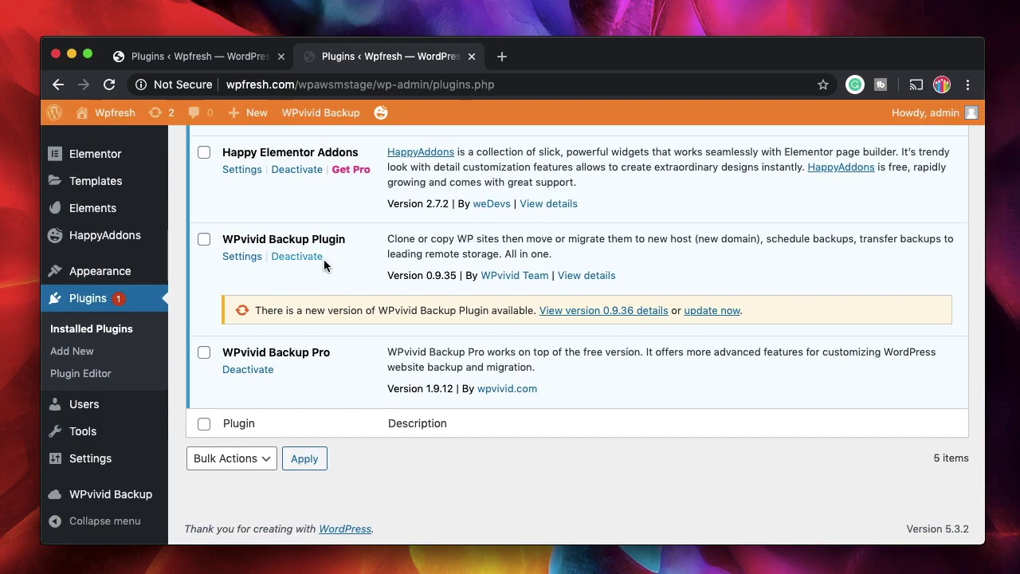
left_click(720, 313)
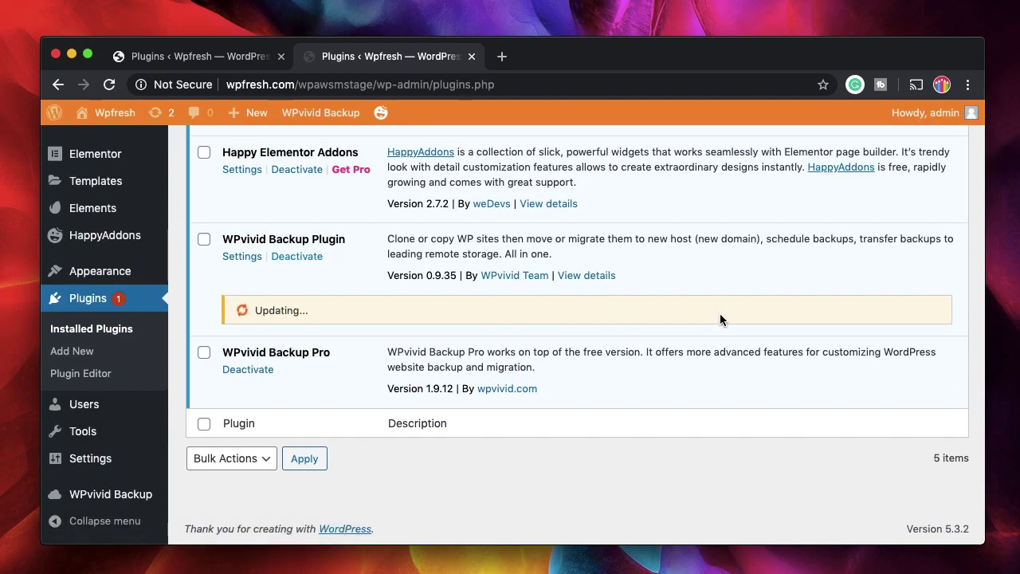
scroll(614, 317, "up", 5)
scroll(453, 452, "down", 1)
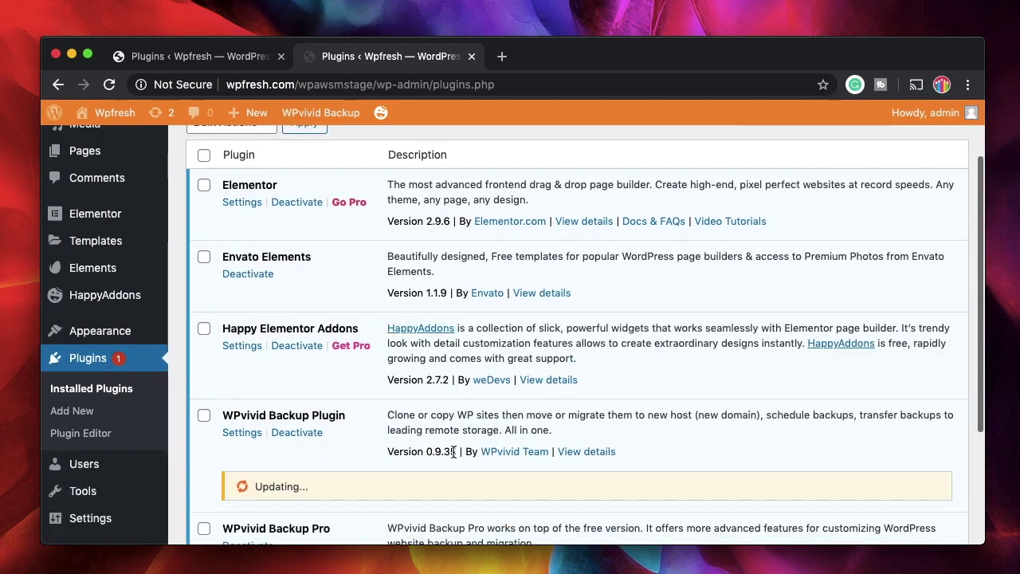
scroll(453, 452, "down", 4)
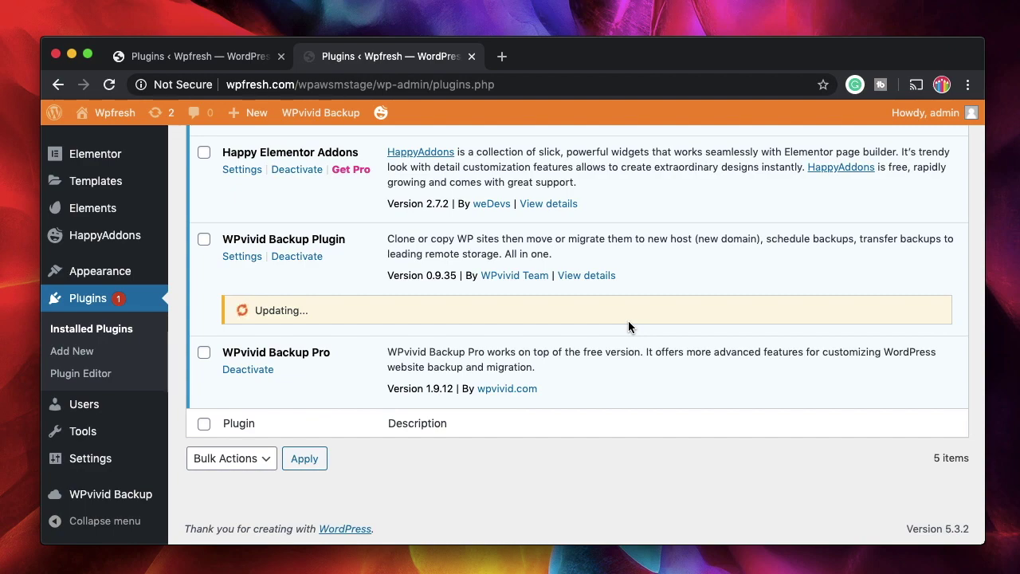
scroll(628, 327, "up", 5)
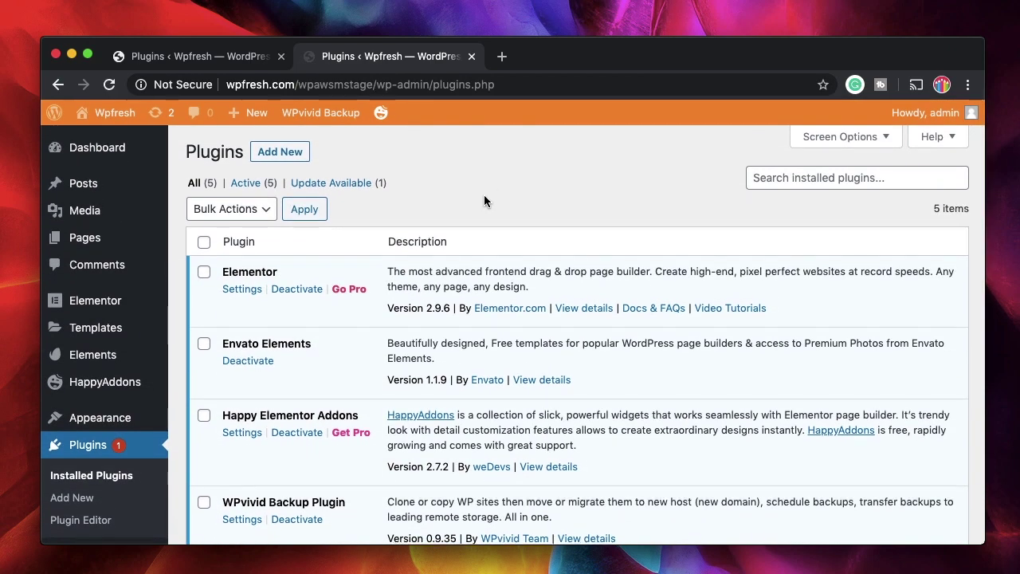
scroll(513, 339, "down", 5)
Step: Open the staging site's Sample Page front end and launch the Customizer with the Neve theme
scroll(512, 339, "up", 5)
left_click(101, 125, "super")
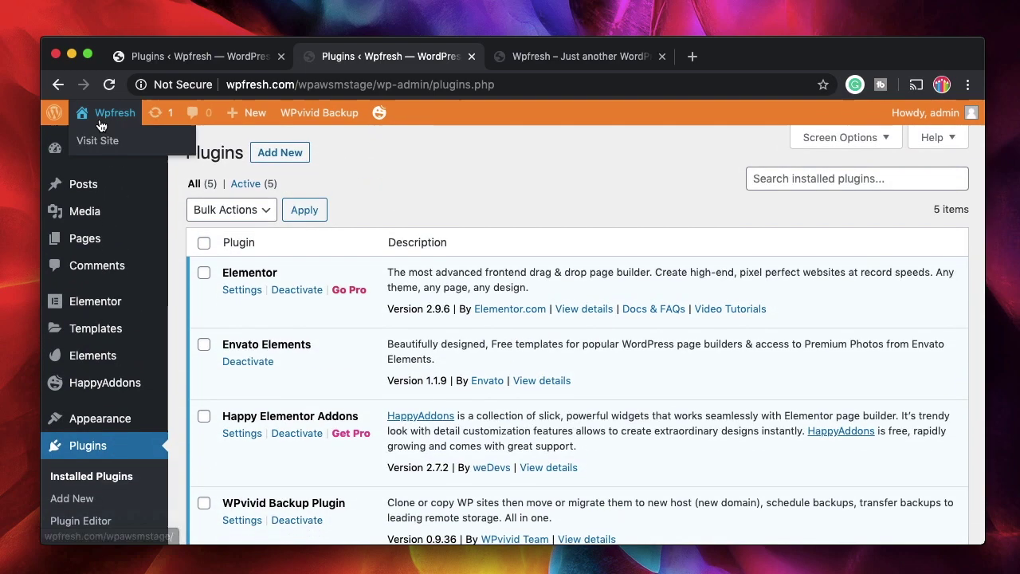
left_click(535, 62)
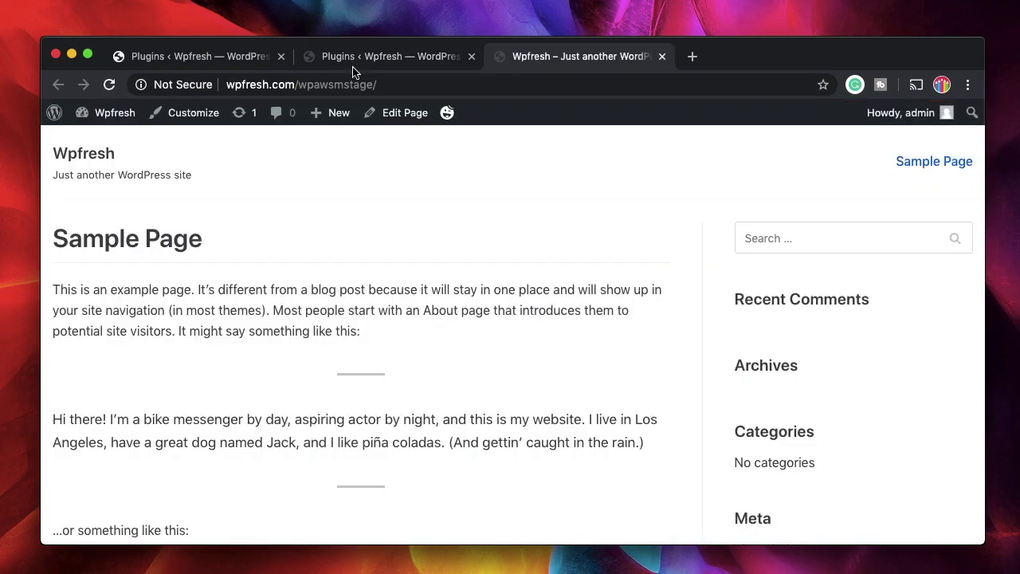
left_click(201, 120)
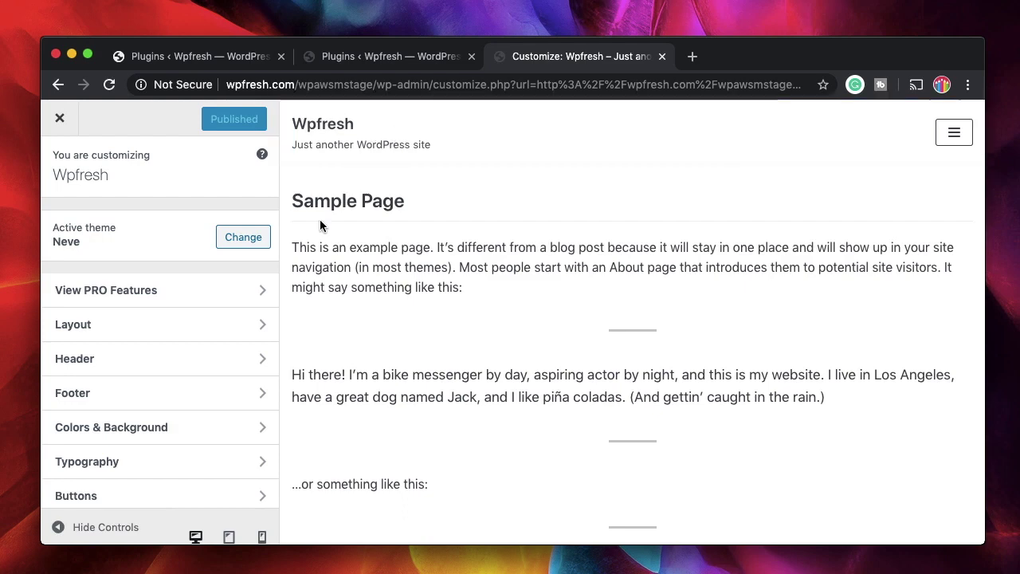
Step: Set the heading font family to uppercase Roboto in Typography and publish
scroll(166, 335, "down", 2)
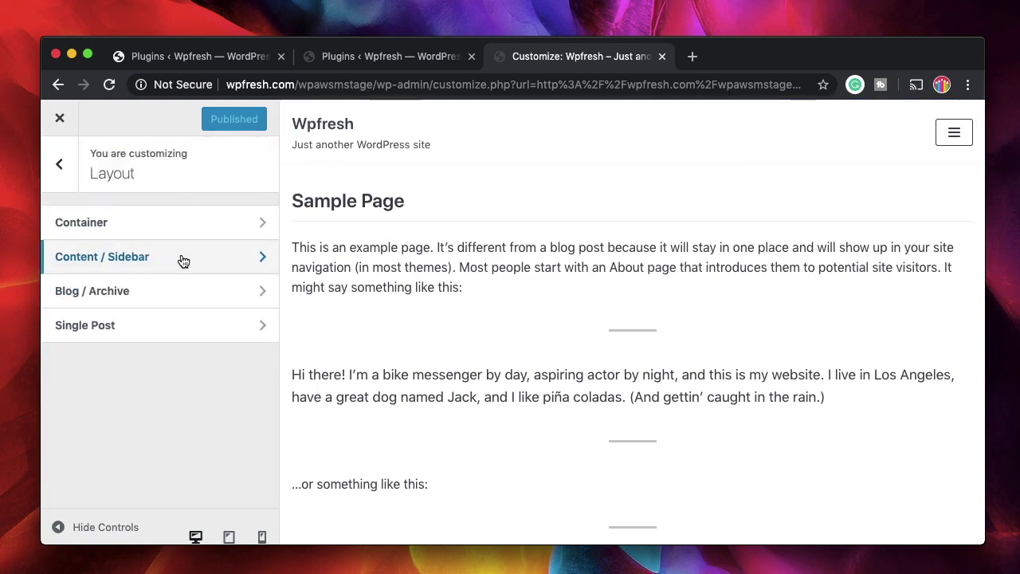
key("Escape")
left_click(136, 392)
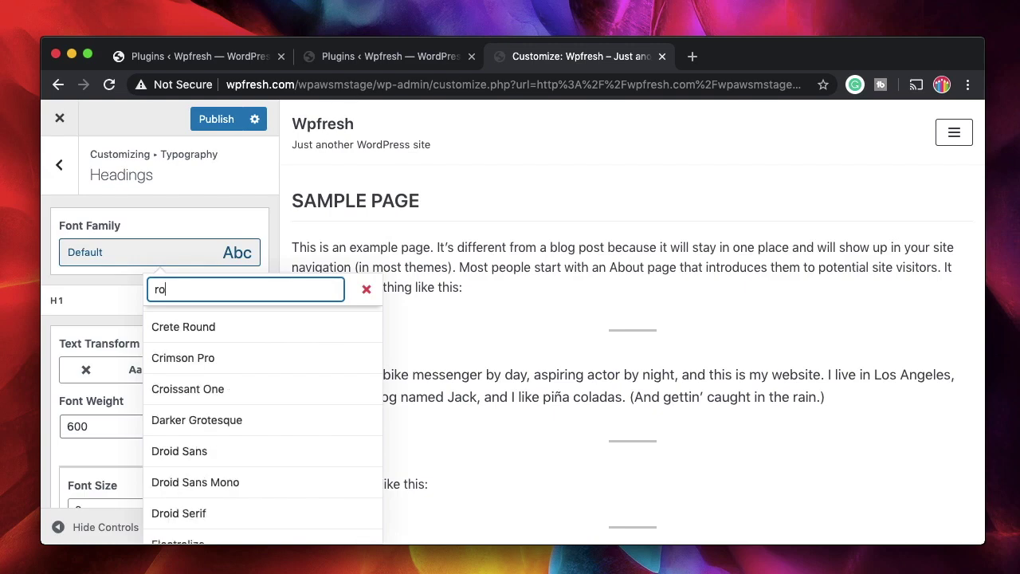
type("b")
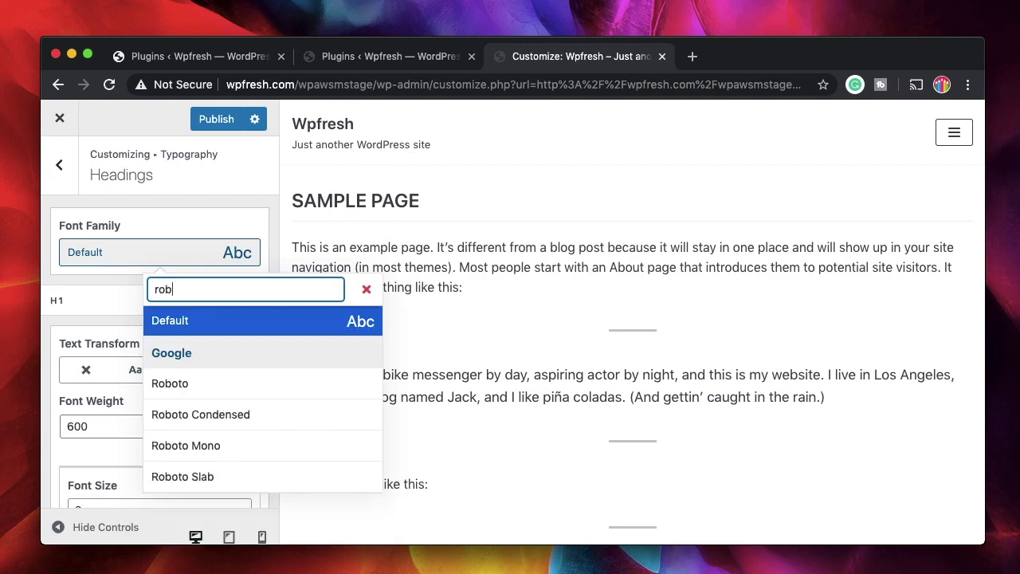
left_click(194, 382)
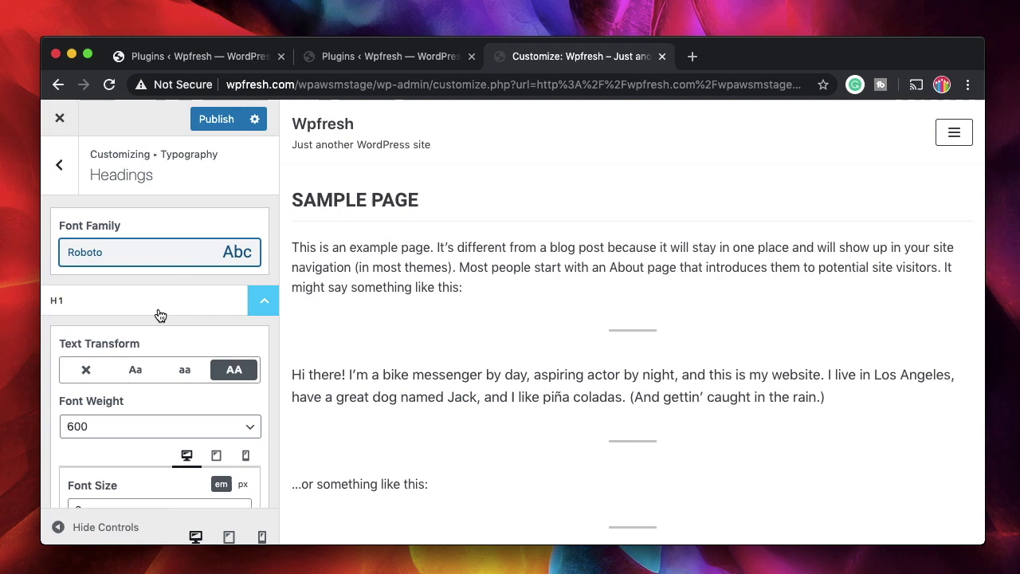
left_click(258, 312)
left_click(234, 131)
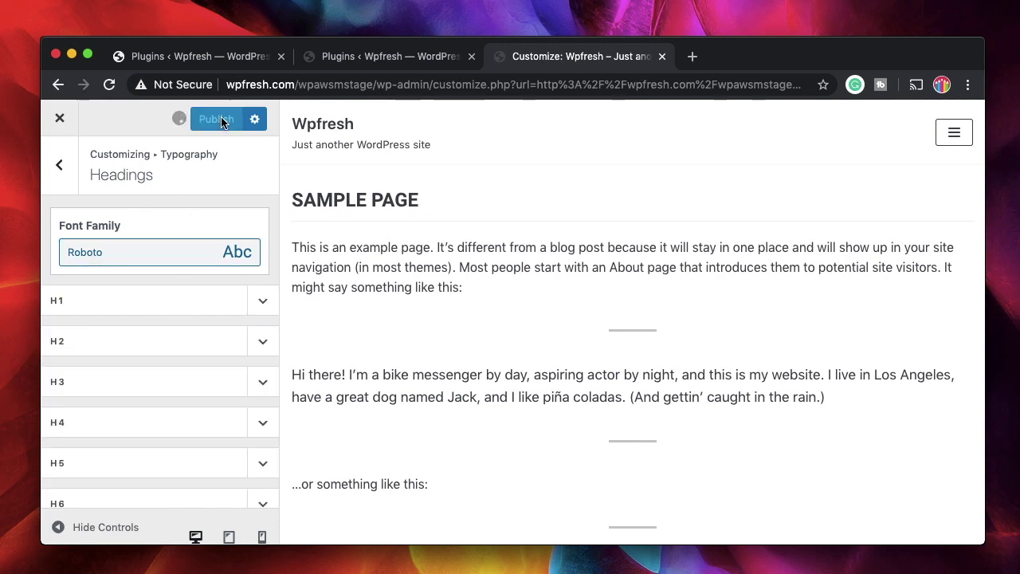
Step: Change the site text colour to blue (#1e73be) in Colors & Background and publish
left_click(59, 165)
left_click(59, 165)
left_click(136, 365)
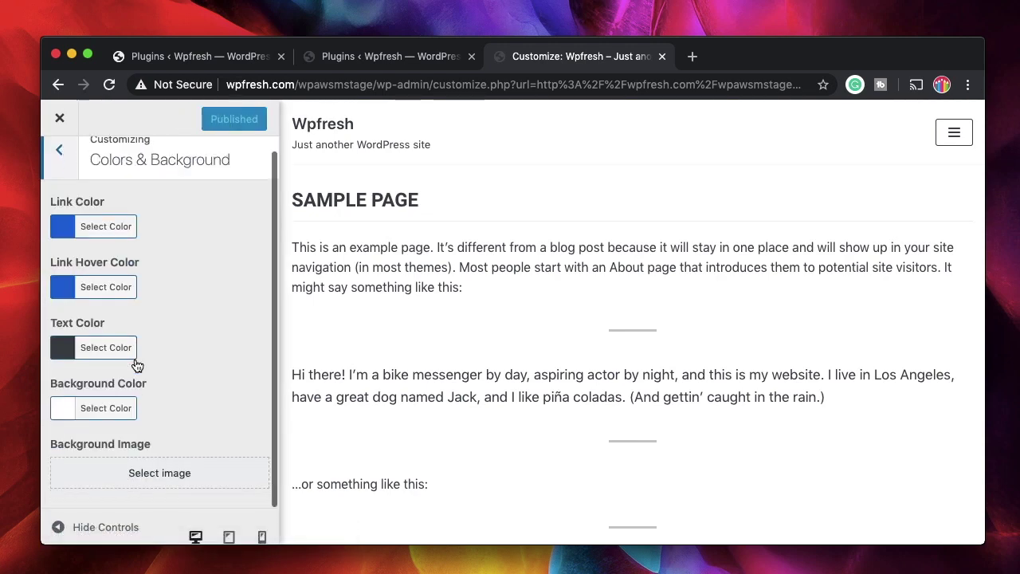
left_click(135, 360)
left_click(177, 358)
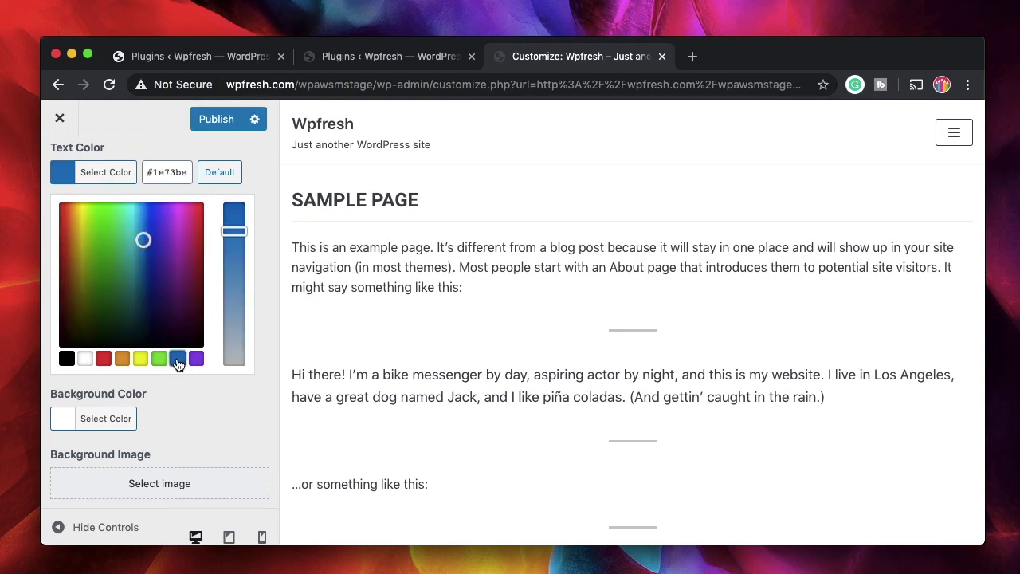
left_click(234, 119)
Step: Leave the Customizer and start a new page titled 'NEW STAGING PAGE'
left_click(60, 156)
left_click(59, 117)
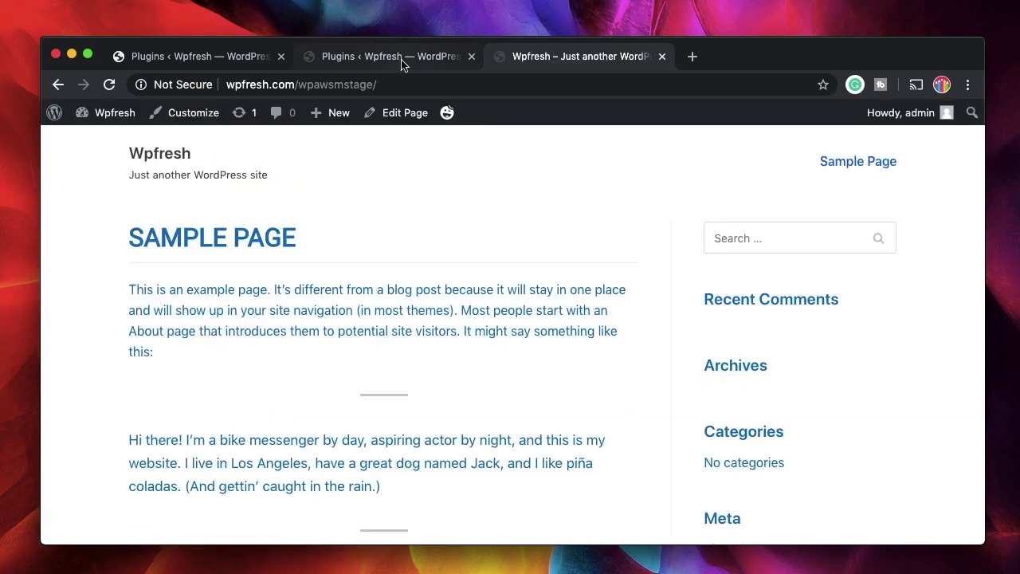
left_click(391, 57)
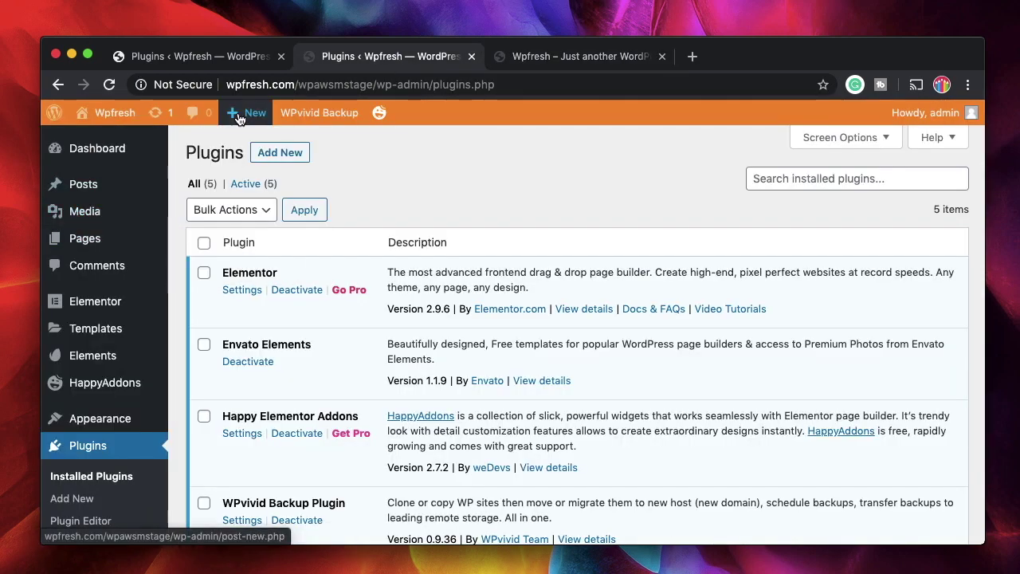
mouse_move(239, 112)
left_click(241, 185)
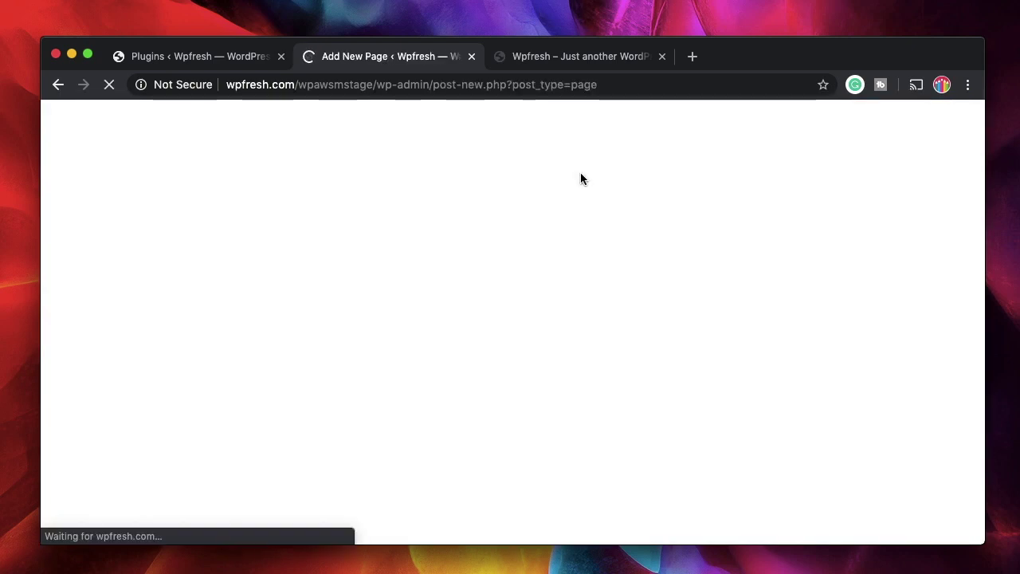
left_click(533, 196)
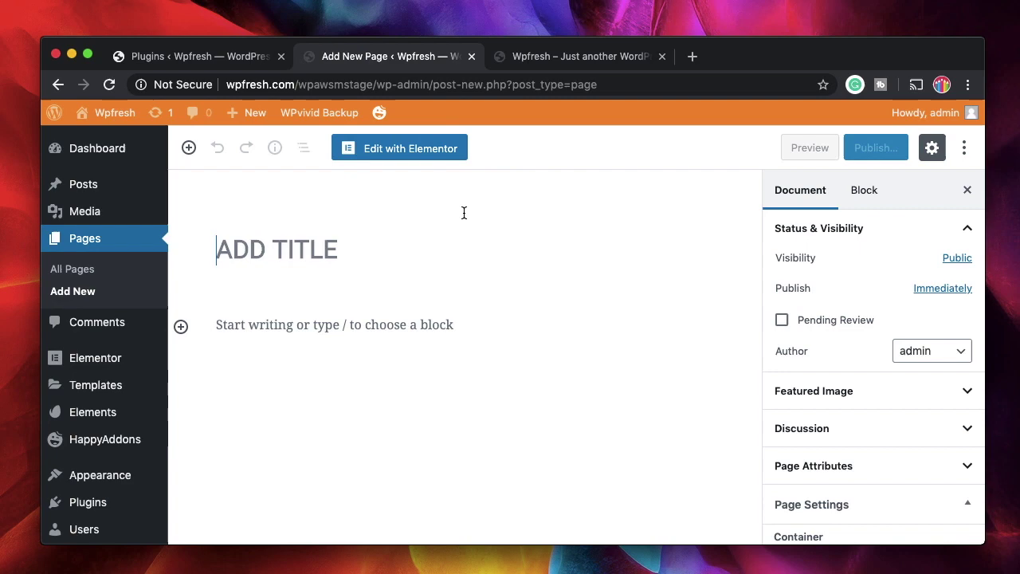
type("NEW ")
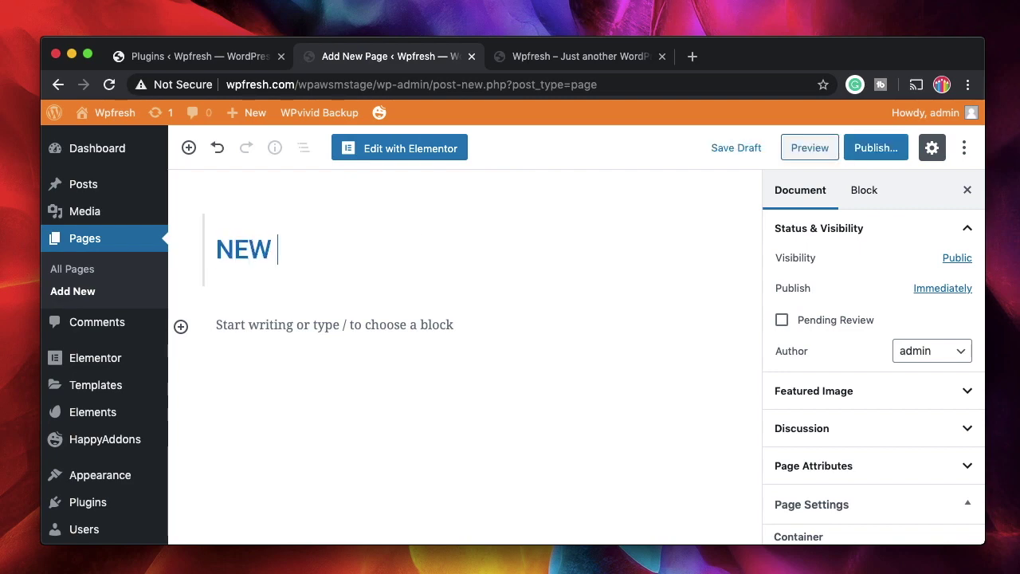
type("STAGING PAGE")
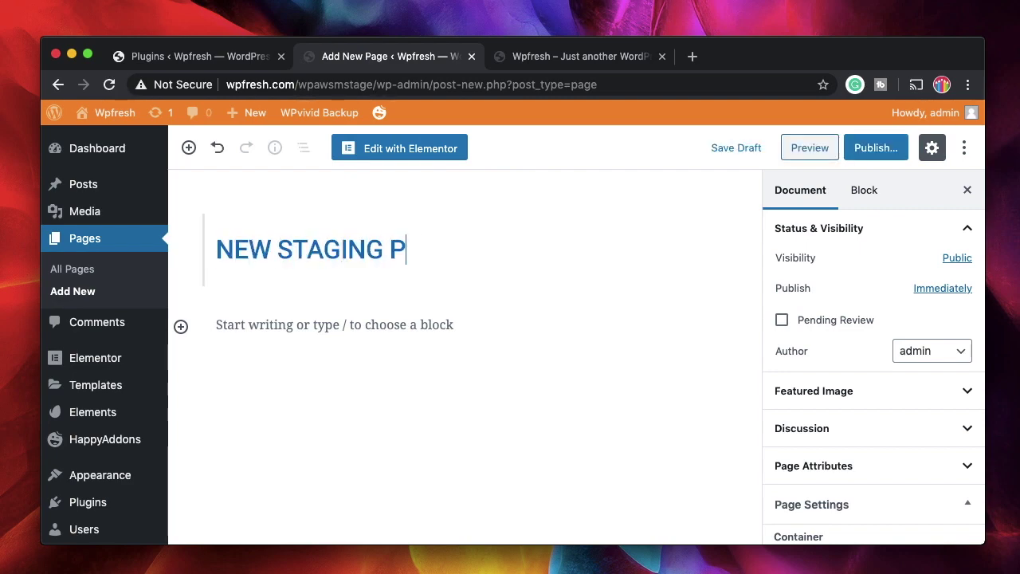
Step: Add an Image block with the plane image captioned 'A cool Plane' from the Media Library
left_click(349, 325)
left_click(182, 329)
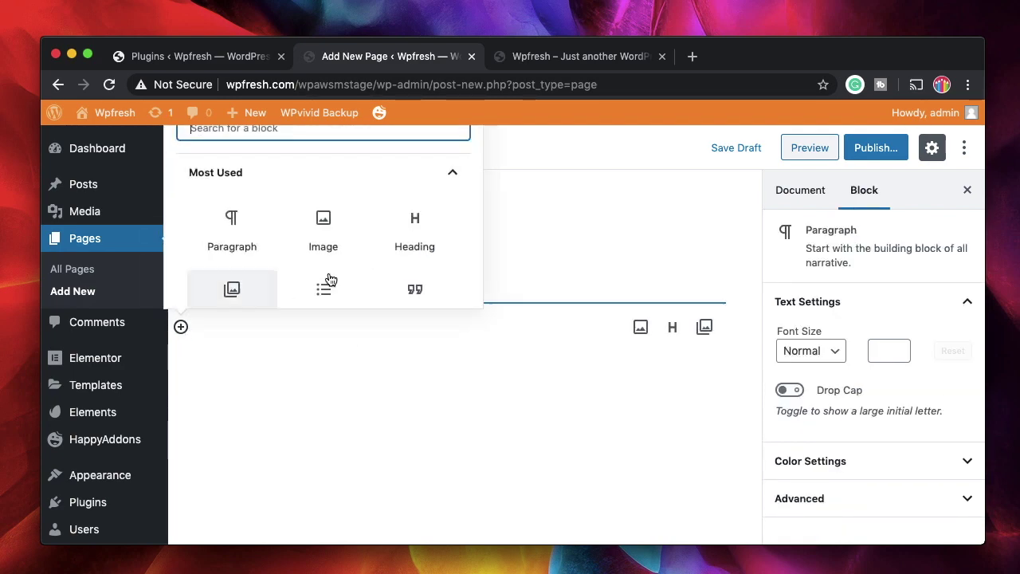
left_click(326, 217)
left_click(502, 410)
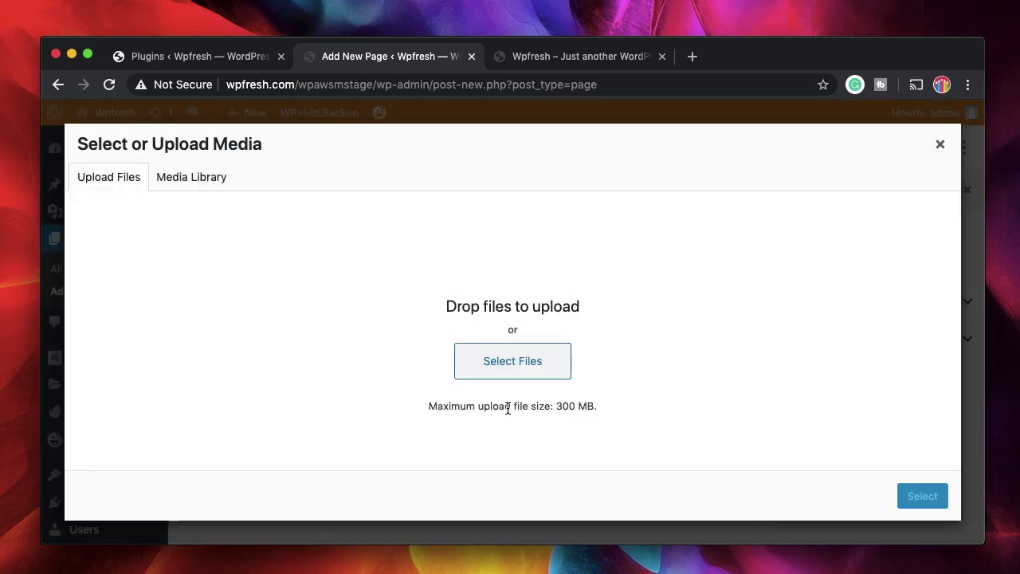
left_click(221, 182)
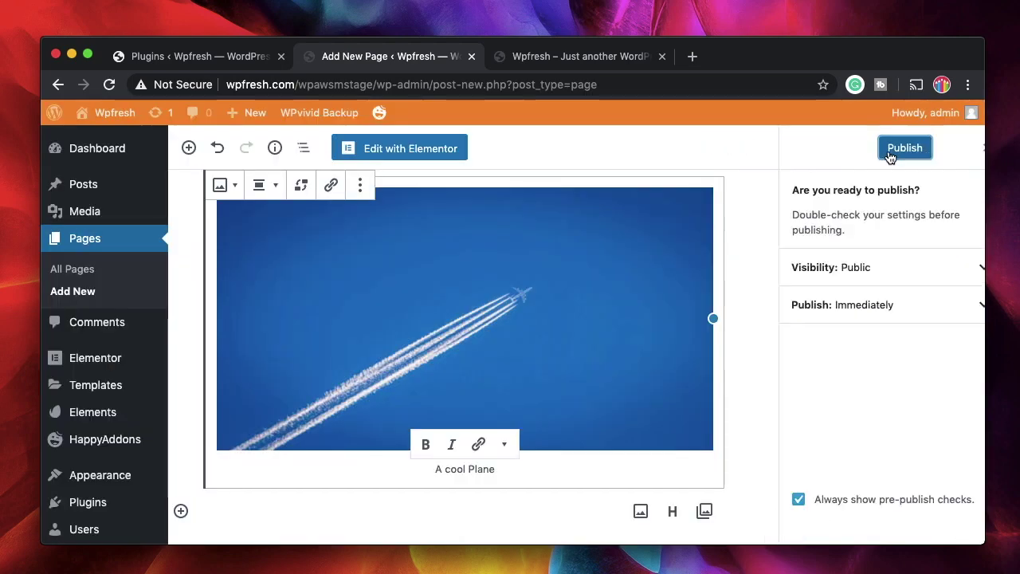
Step: Publish the new page and preview it in another tab
left_click(892, 148)
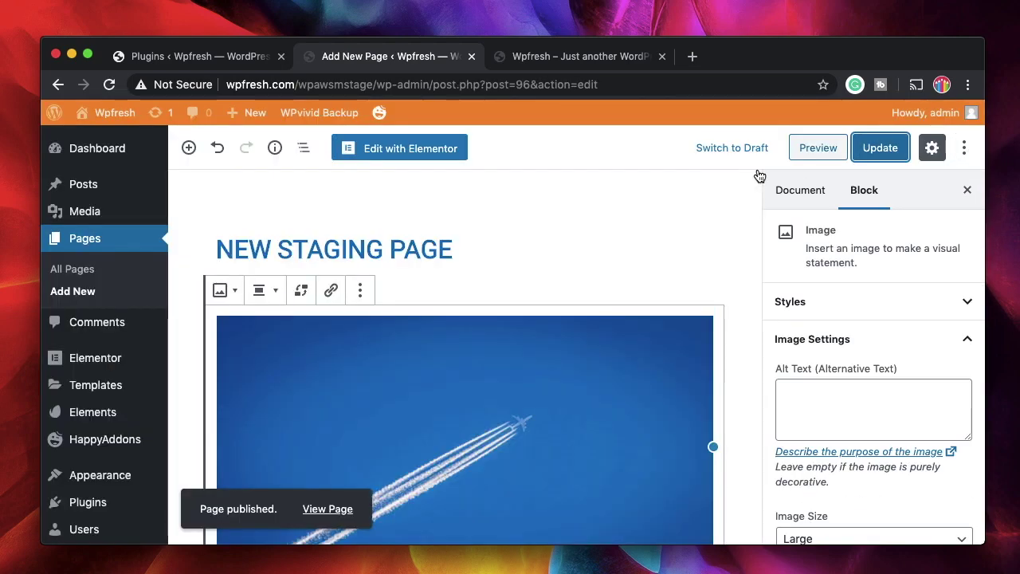
left_click(820, 148)
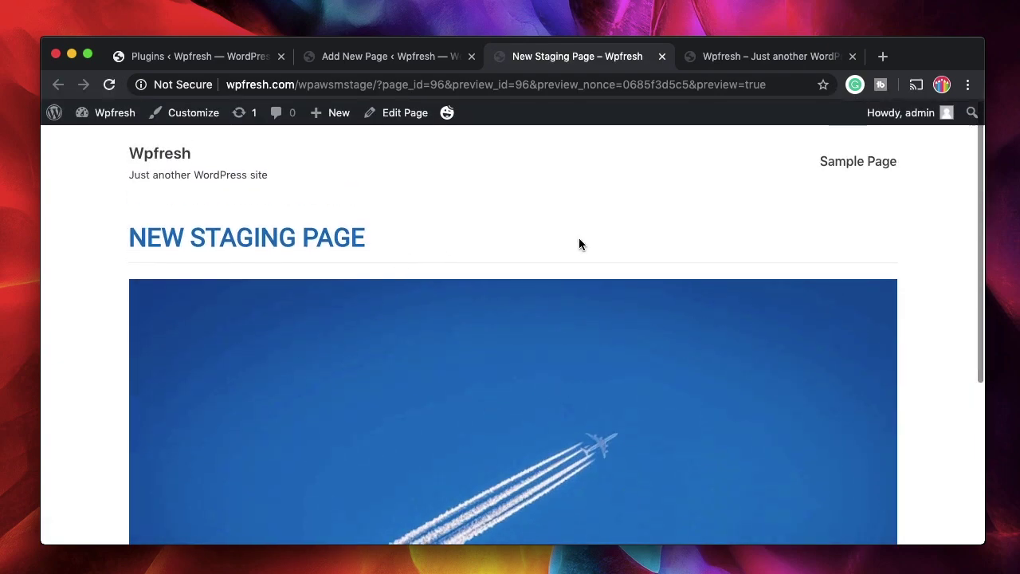
left_click(662, 56)
Step: Install the Yoast SEO plugin from the Popular tab of Add Plugins on wpawsmstage
scroll(133, 395, "down", 3)
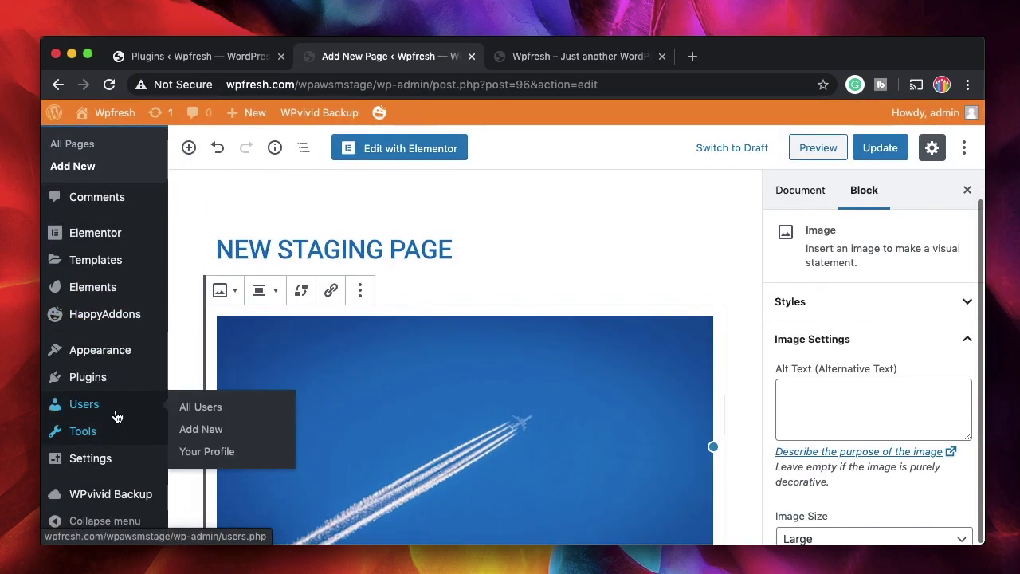
left_click(202, 385)
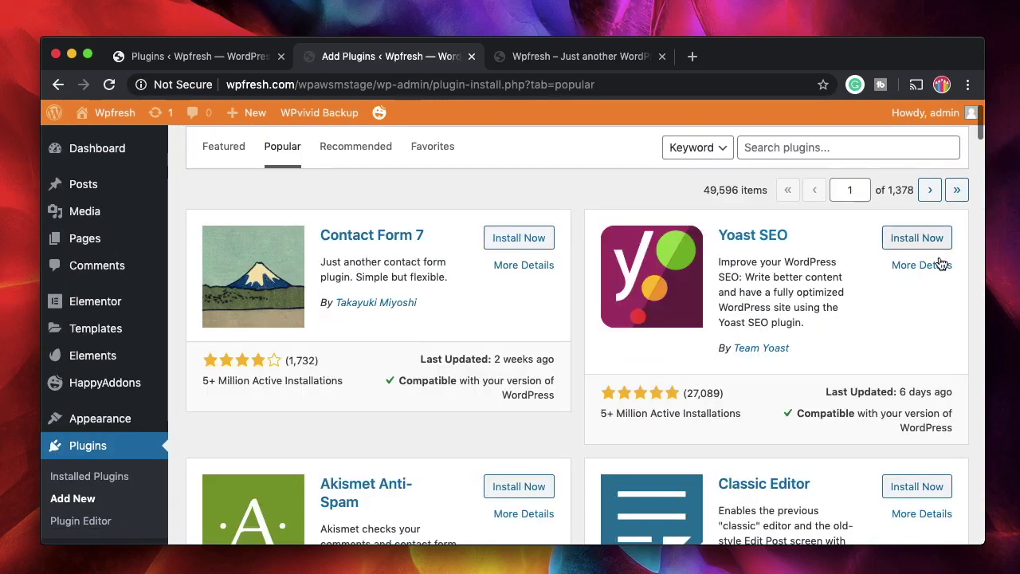
left_click(916, 238)
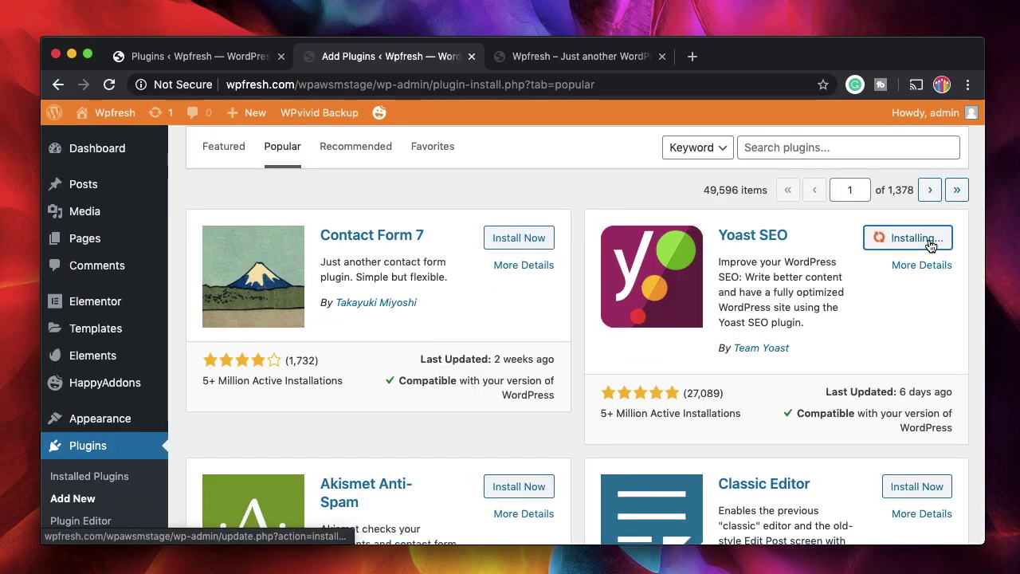
scroll(592, 216, "up", 2)
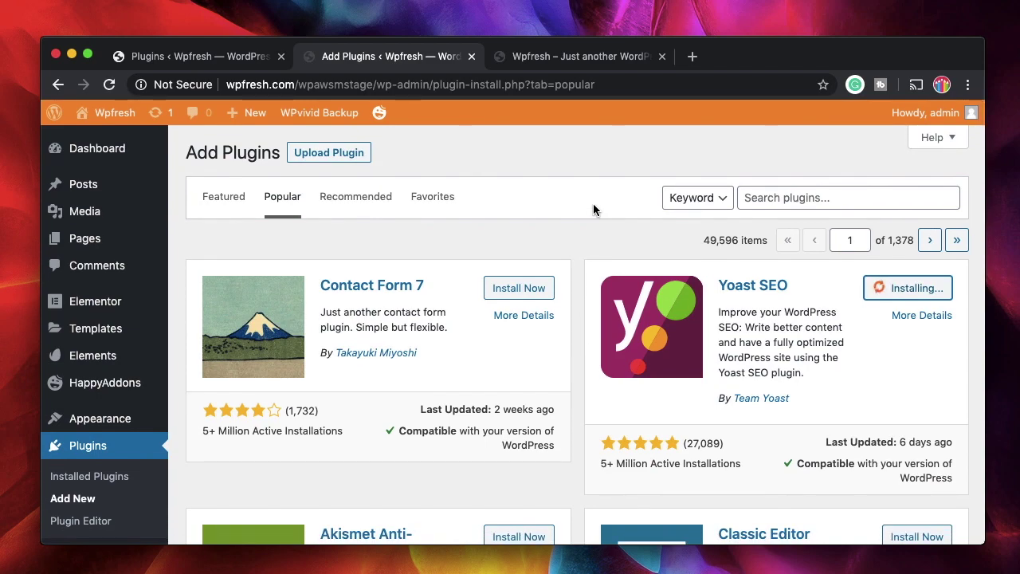
scroll(593, 210, "down", 3)
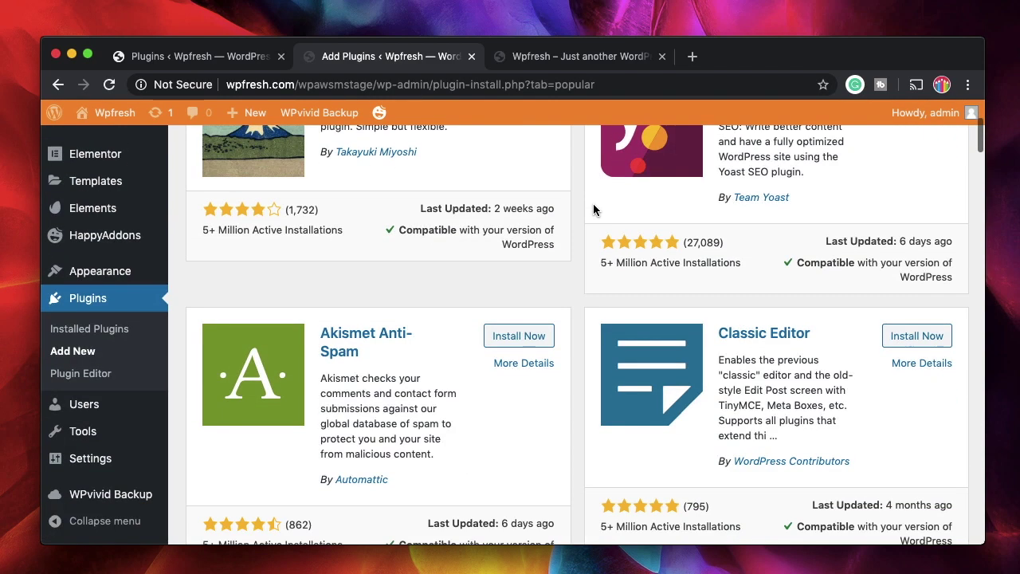
scroll(906, 426, "down", 3)
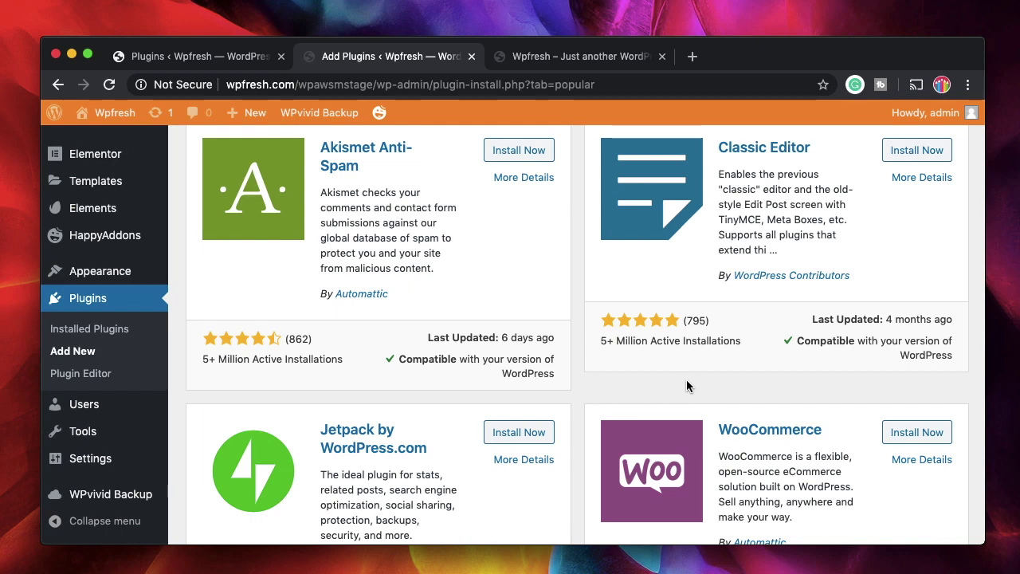
scroll(686, 379, "up", 5)
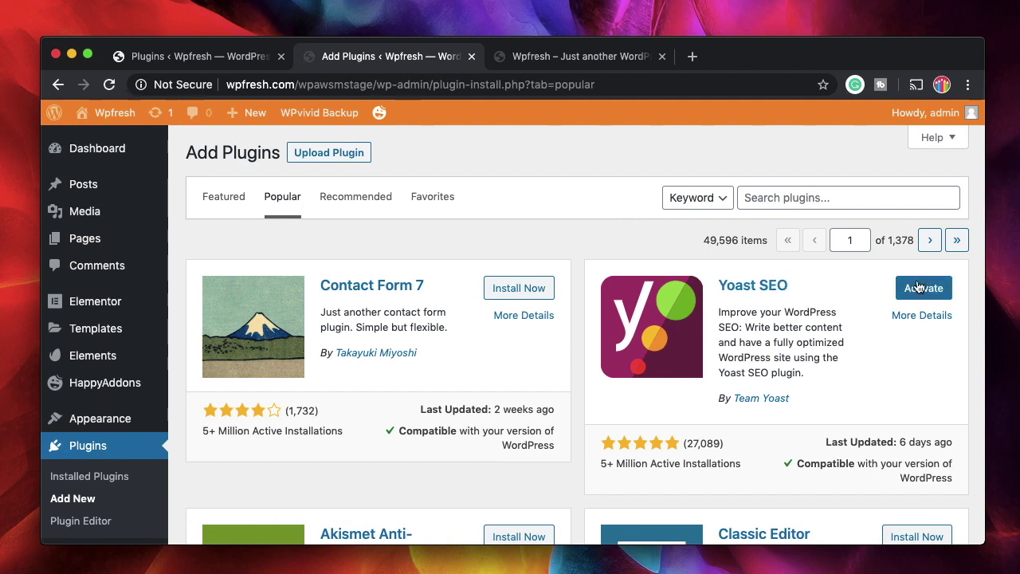
Step: Activate Yoast SEO on staging, then log out of the staging admin
left_click(923, 289)
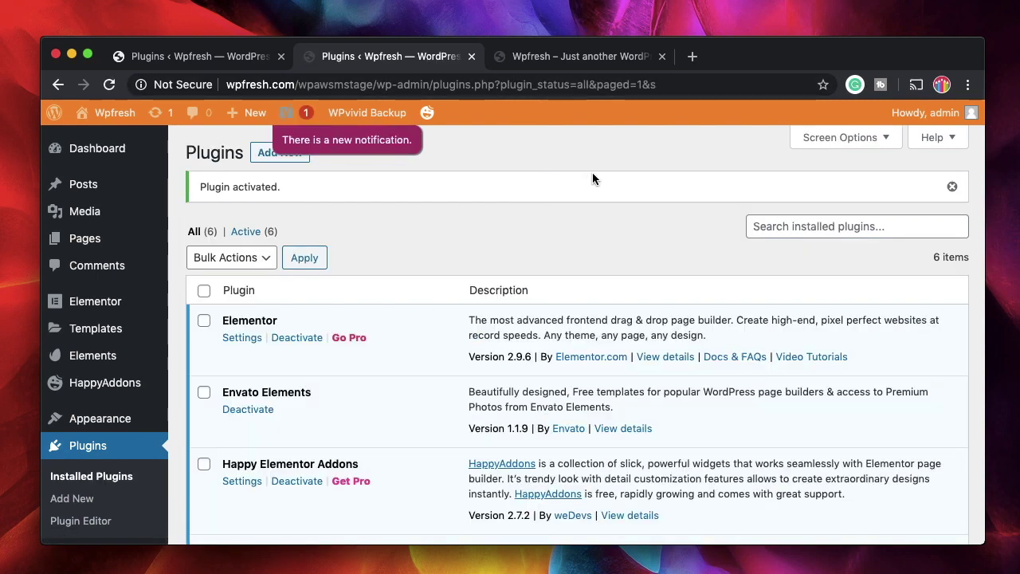
mouse_move(933, 112)
left_click(882, 199)
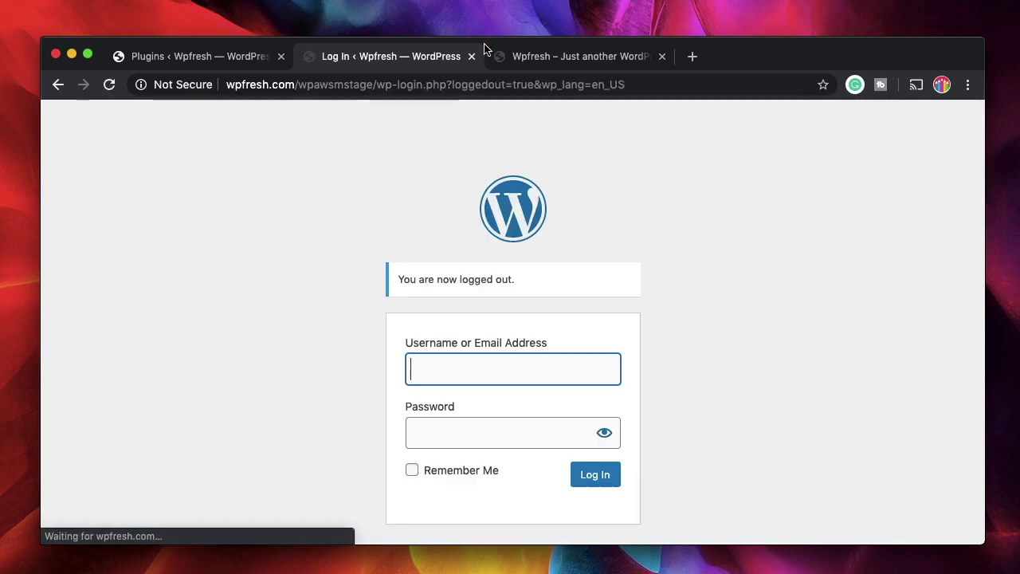
Step: Close the staging tabs and return to the live site's WPvivid Staging Sites page
left_click(471, 57)
left_click(472, 56)
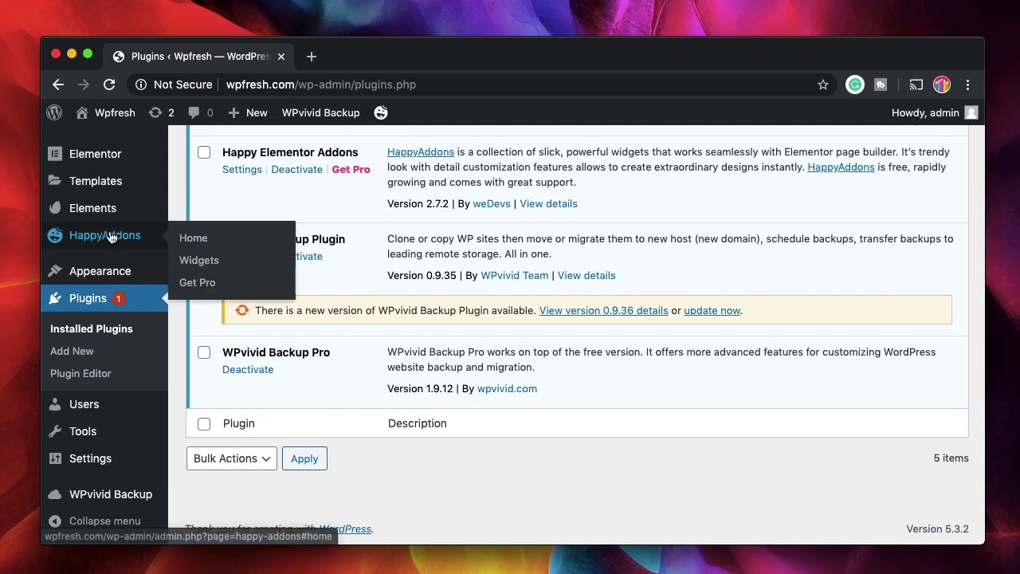
mouse_move(89, 499)
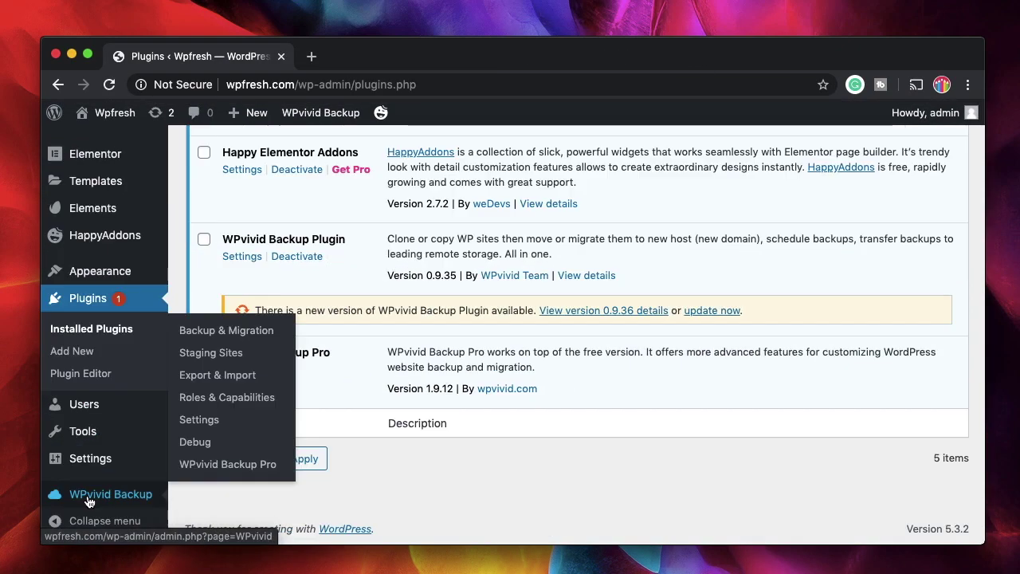
left_click(214, 356)
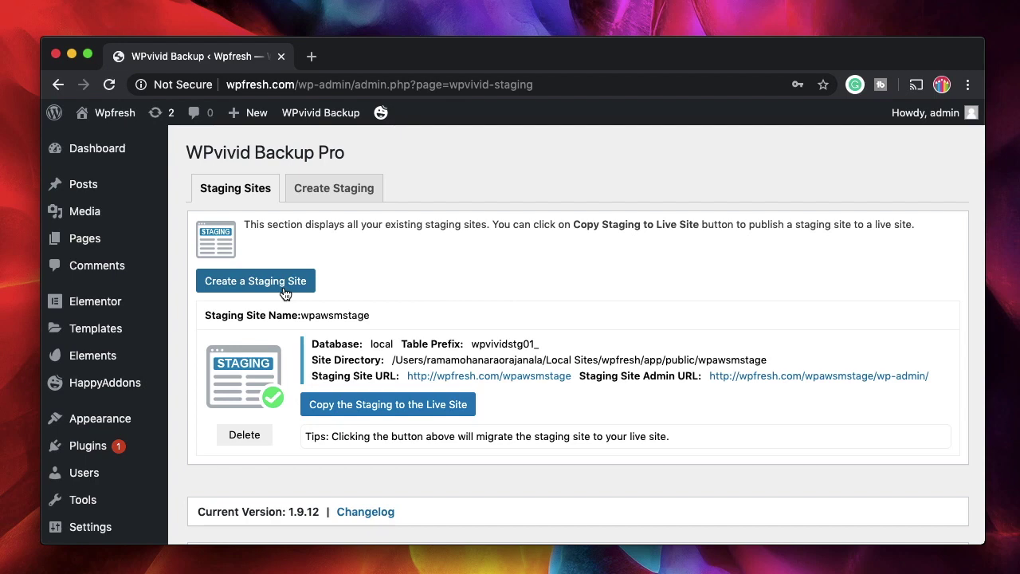
Step: Copy wpawsmstage to live with Custom Content, keeping core, database, themes, plugins, uploads and wp-content checked
left_click(398, 406)
left_click(468, 425)
scroll(490, 193, "down", 5)
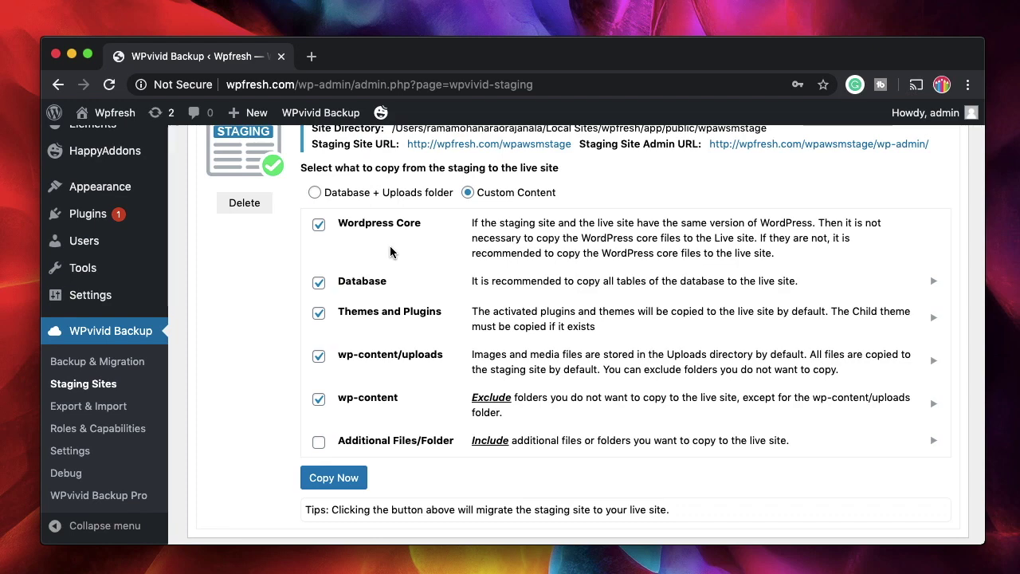
left_click(334, 481)
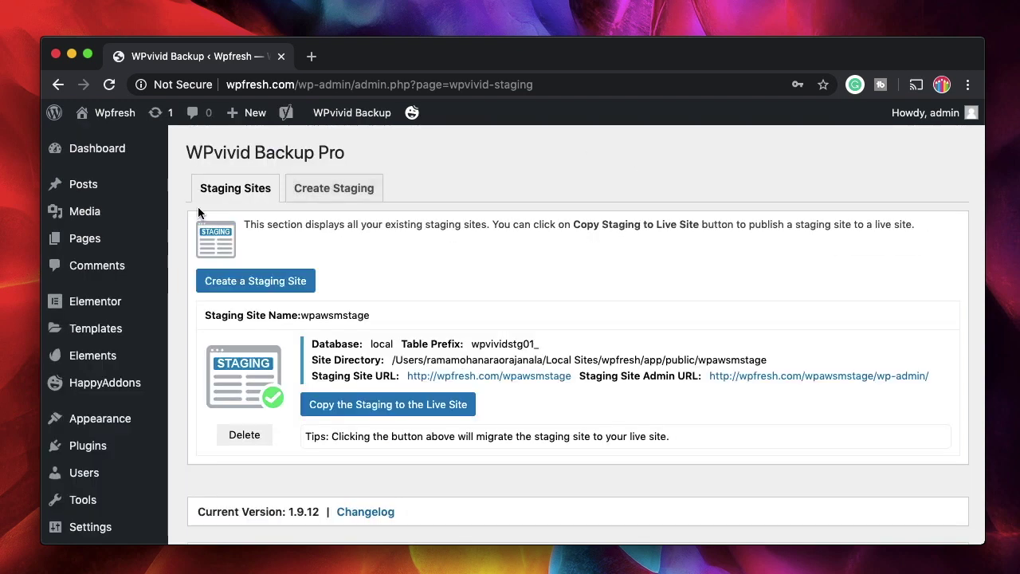
Step: Preview New Staging Page on the live site to confirm the plane image arrived
mouse_move(163, 239)
left_click(198, 243)
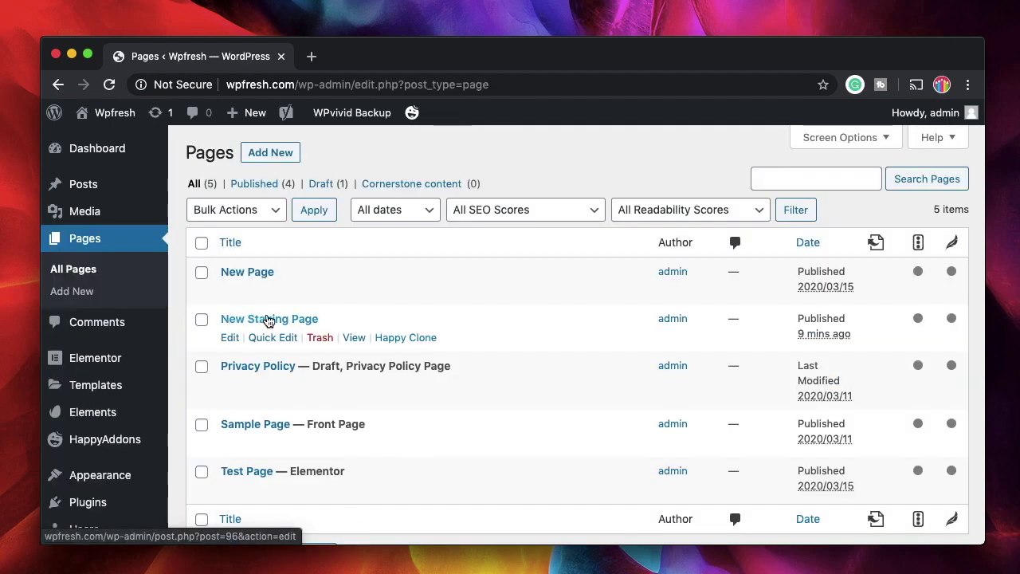
left_click(356, 339, "super")
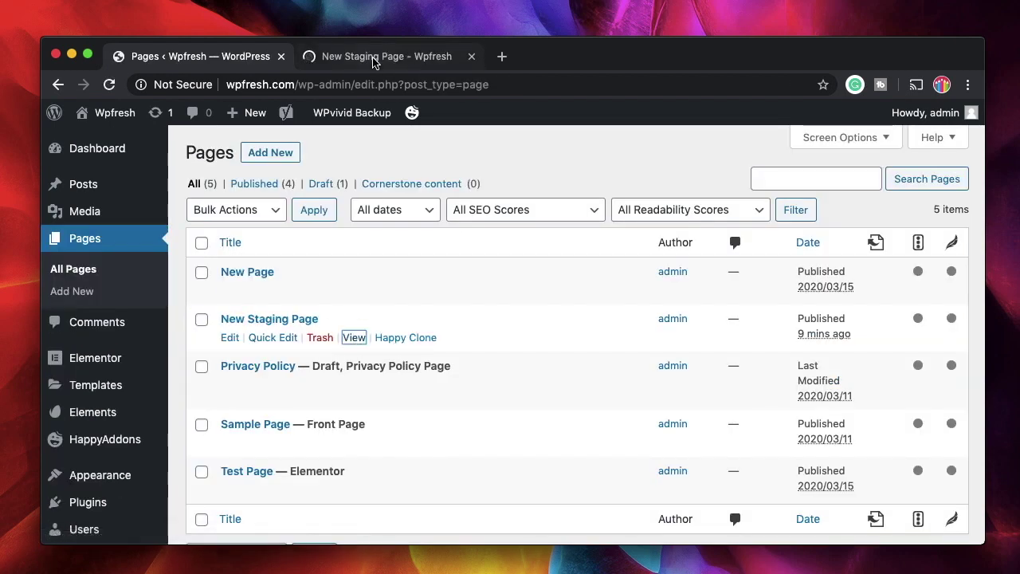
left_click(371, 57)
scroll(376, 428, "down", 5)
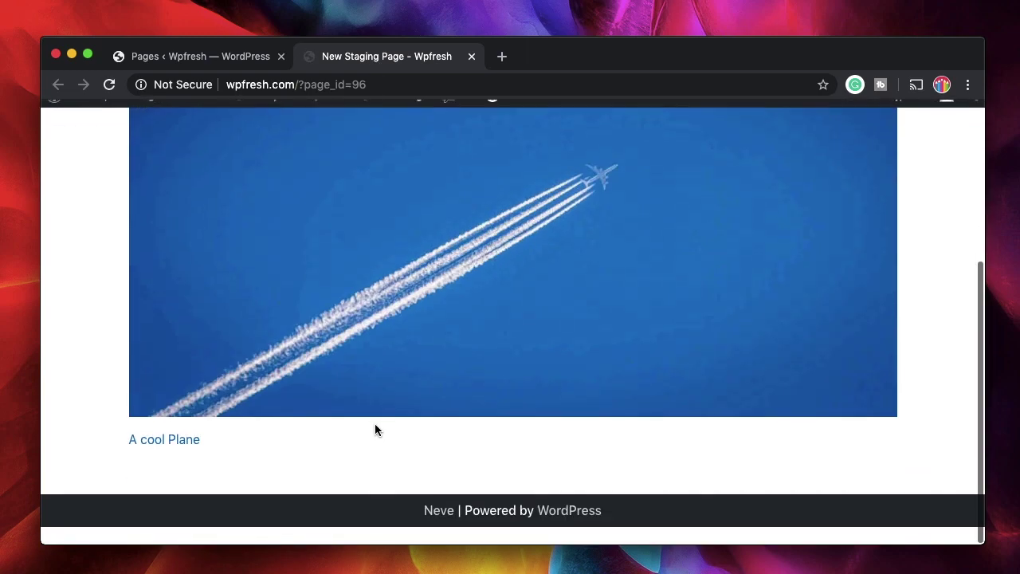
scroll(423, 350, "up", 5)
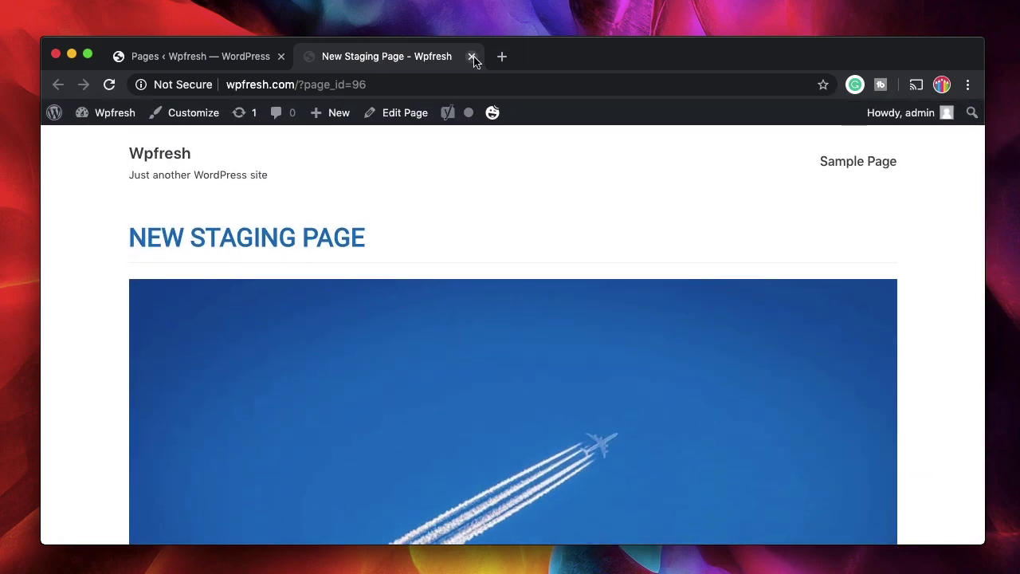
left_click(471, 55)
Step: Check the live site's installed plugins list for Yoast SEO
scroll(108, 443, "down", 2)
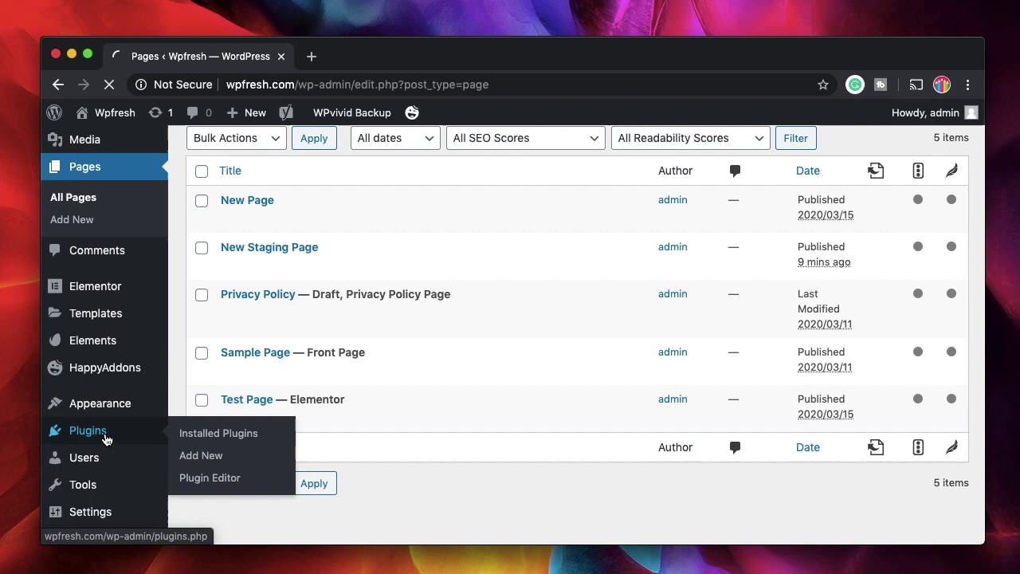
left_click(108, 442)
scroll(270, 467, "down", 5)
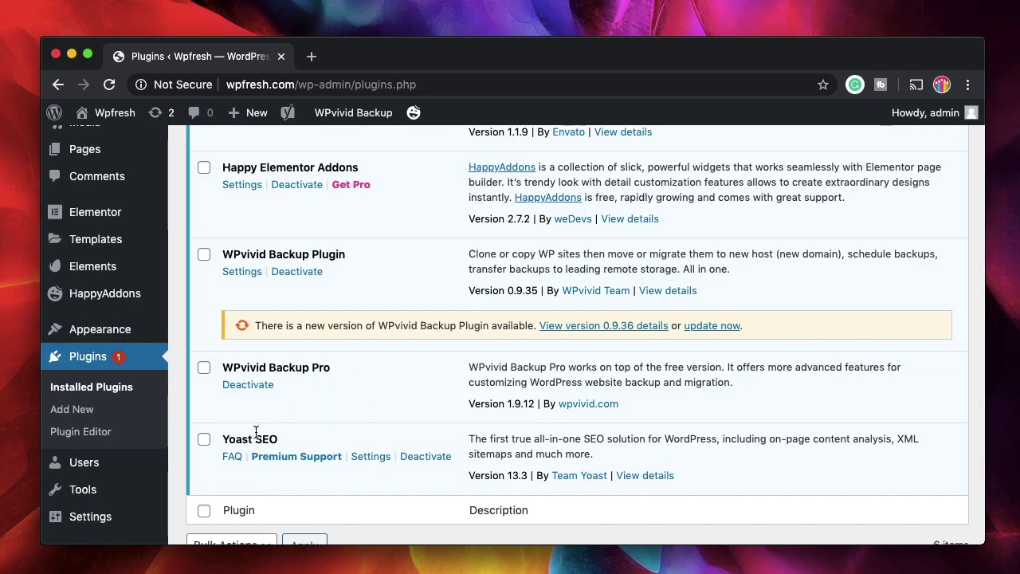
scroll(501, 178, "up", 3)
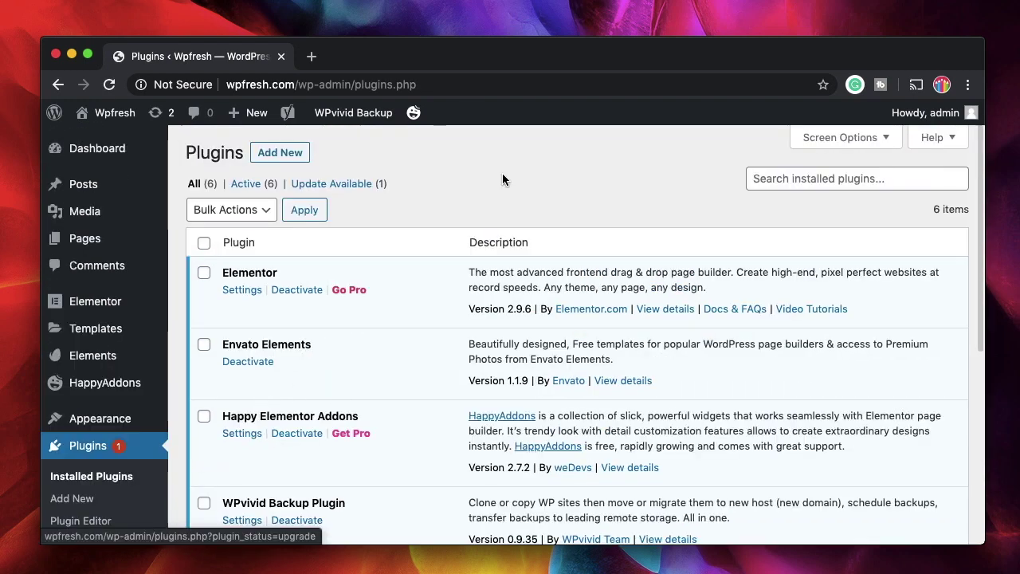
scroll(205, 316, "down", 5)
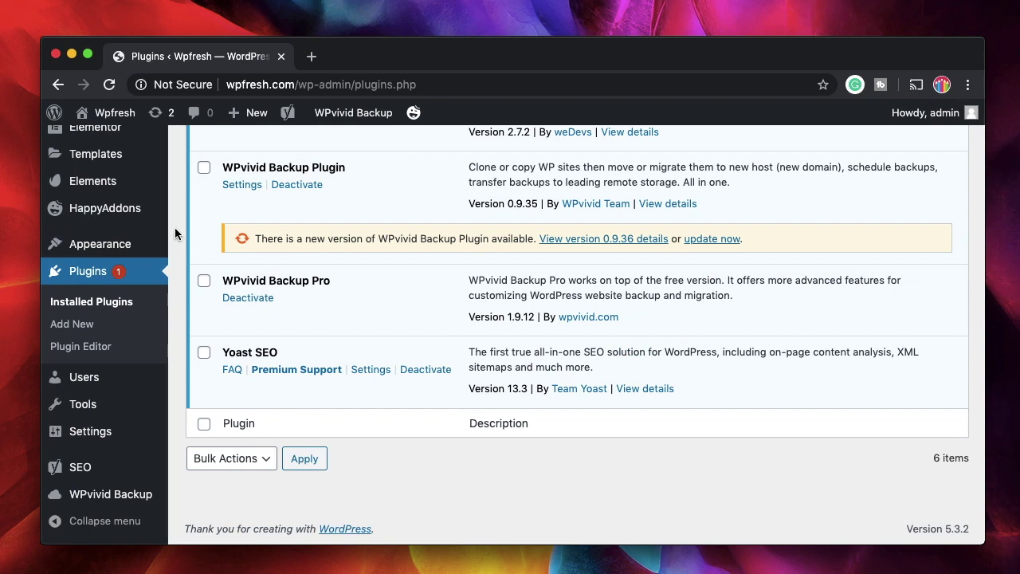
Step: Delete the wpawsmstage staging site from WPvivid Staging Sites and confirm
mouse_move(111, 495)
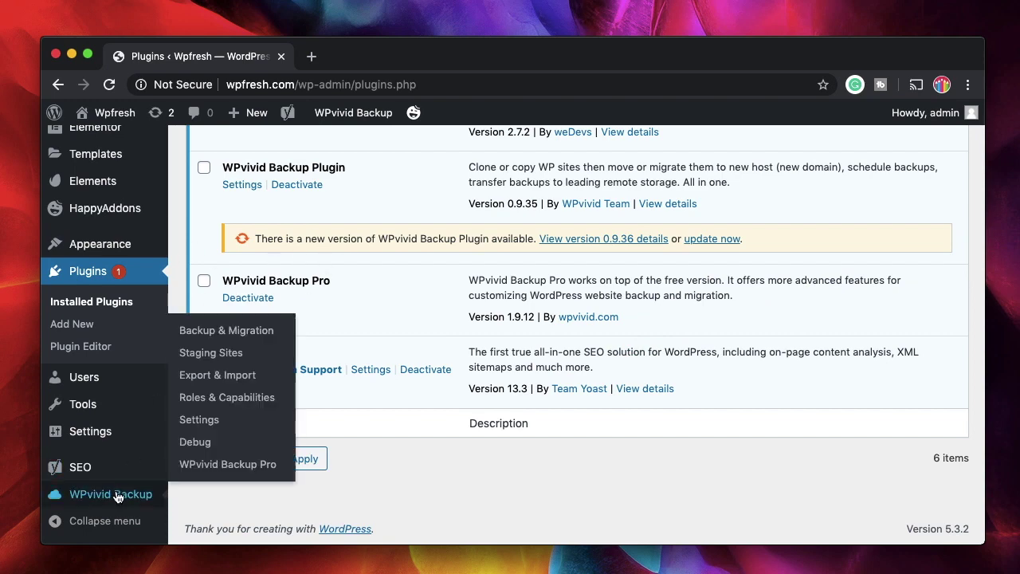
left_click(212, 353)
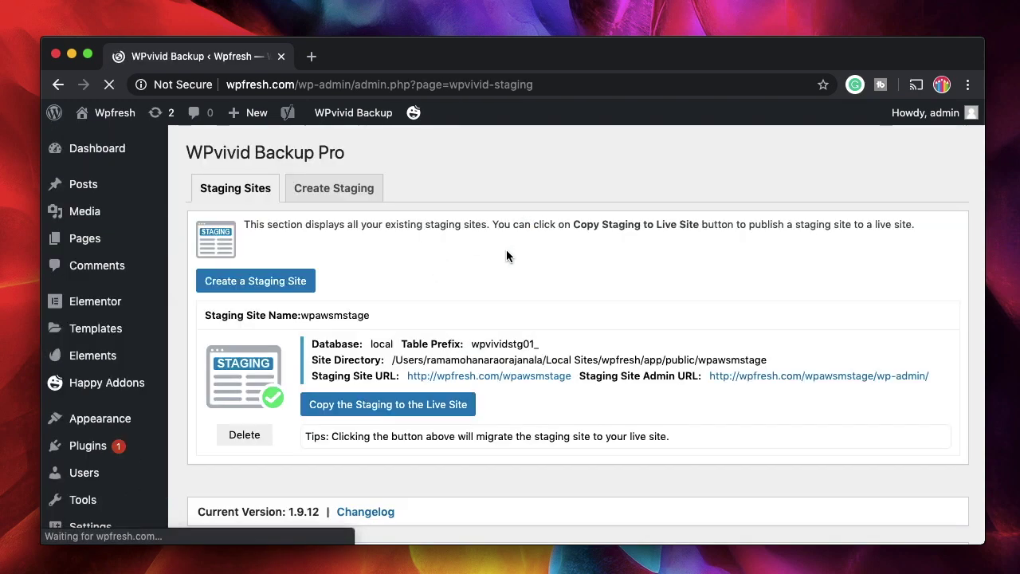
left_click(249, 439)
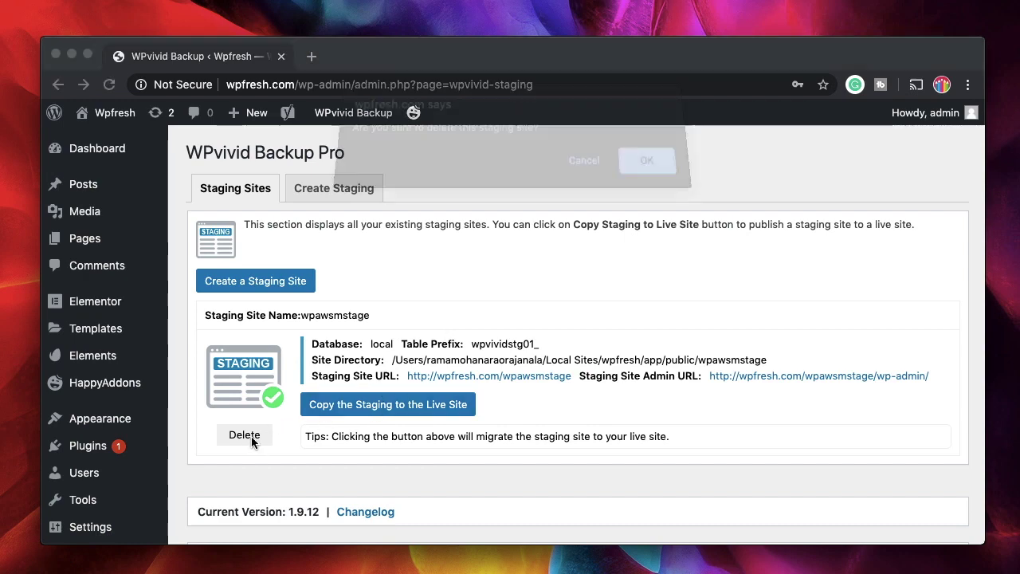
left_click(656, 177)
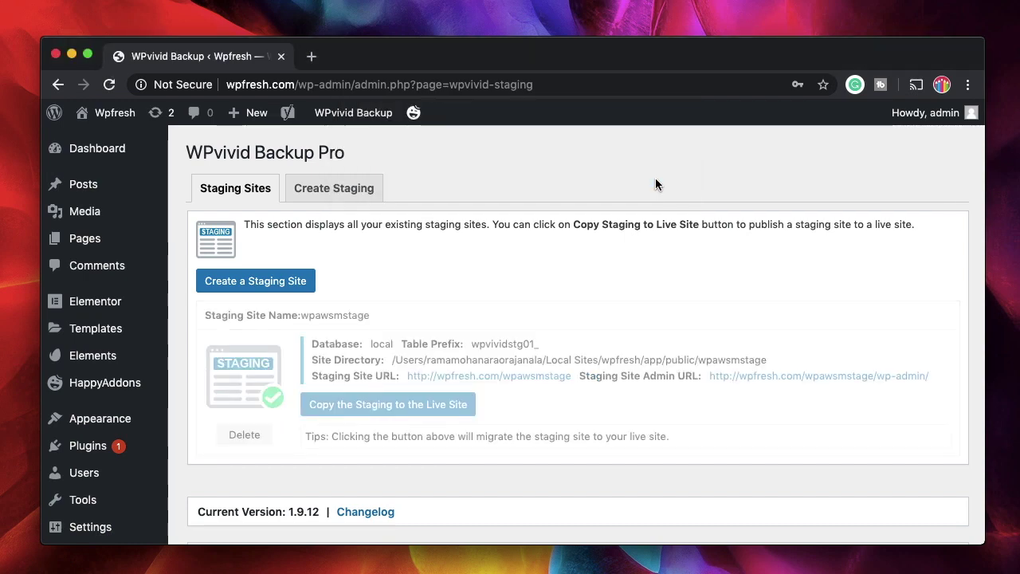